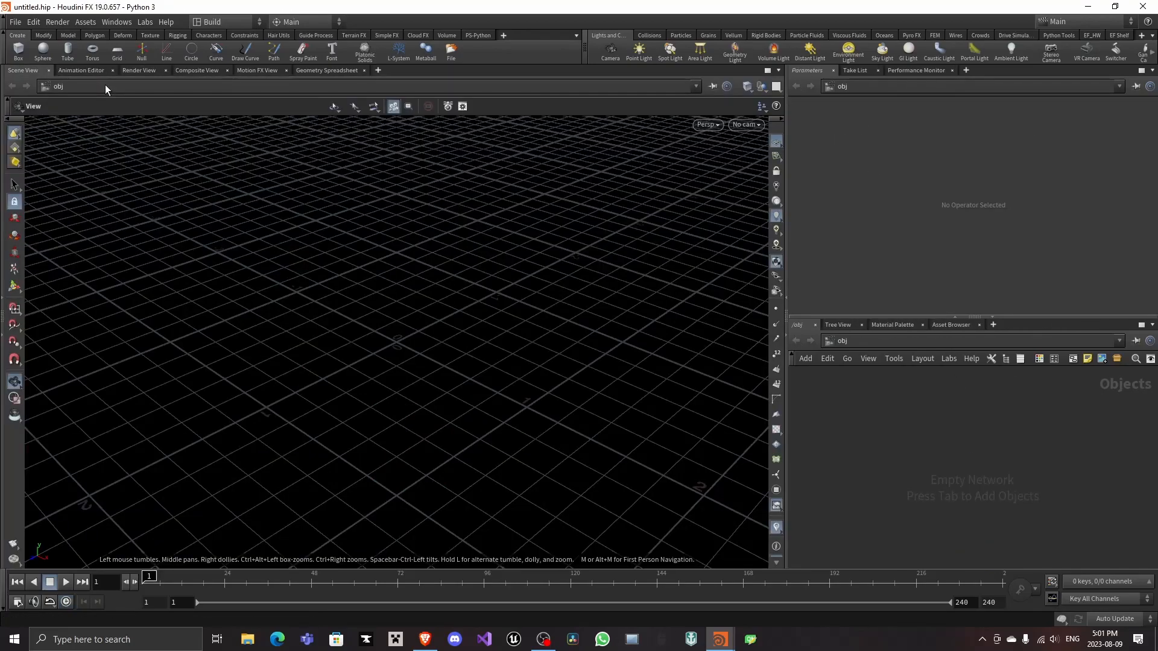
Start a new project and set its project path to C:/Files/HoudiniStuff/
{"action": "left_click", "coordinate": [15, 22]}
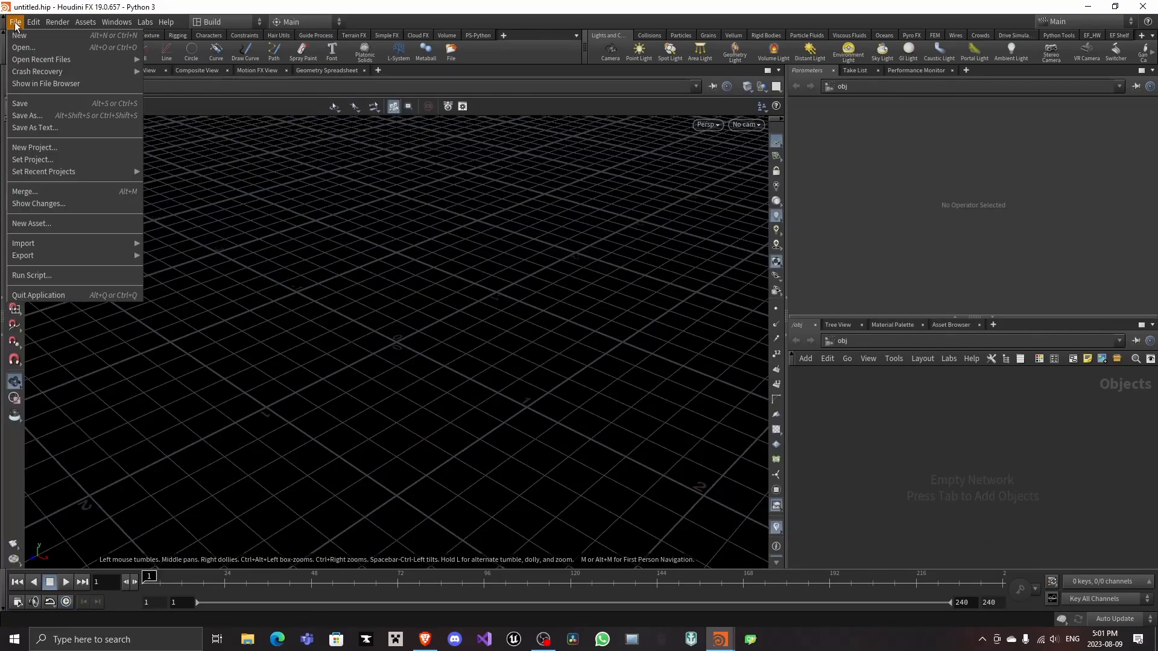
{"action": "left_click", "coordinate": [121, 148]}
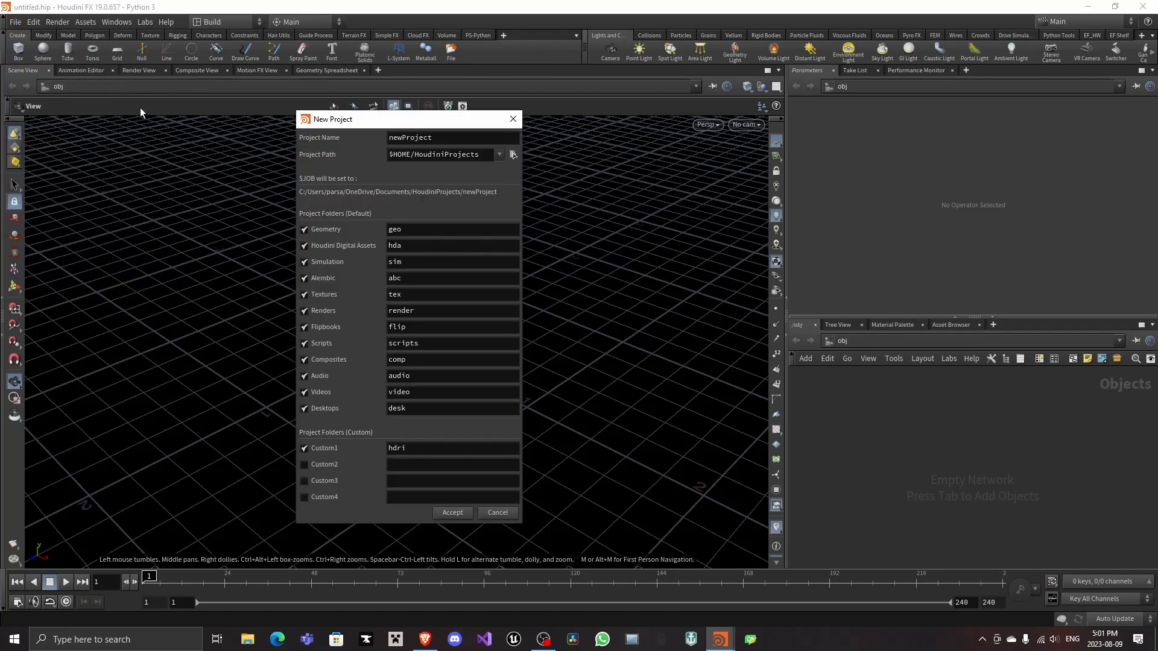
{"action": "left_click", "coordinate": [514, 155]}
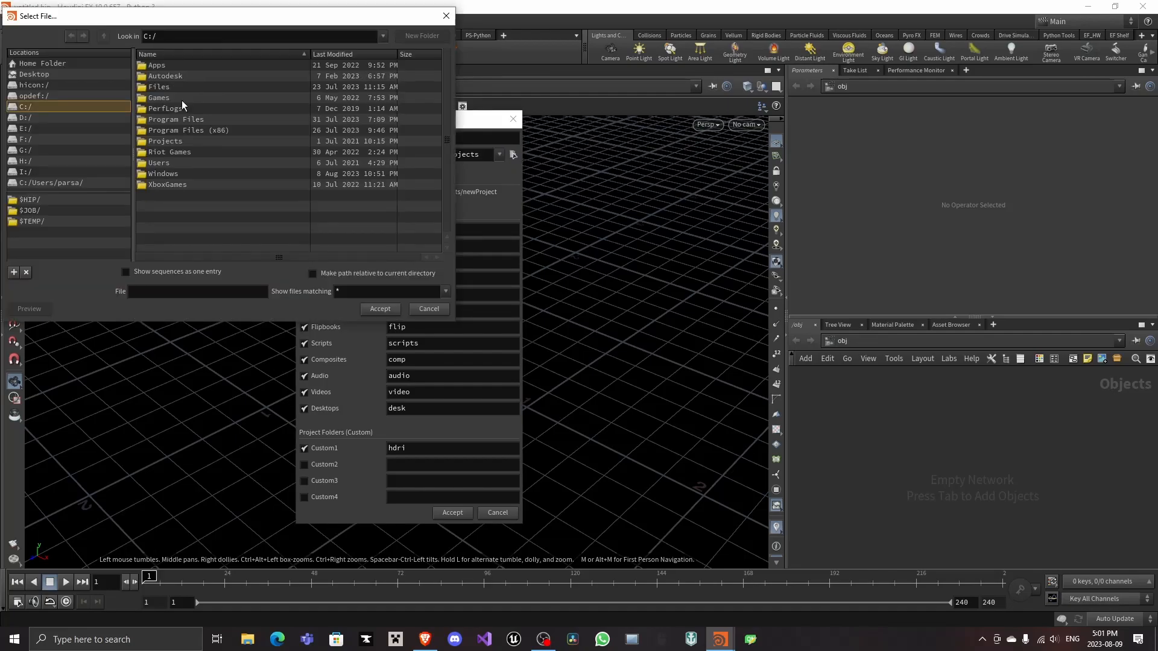
{"action": "double_click", "coordinate": [162, 88]}
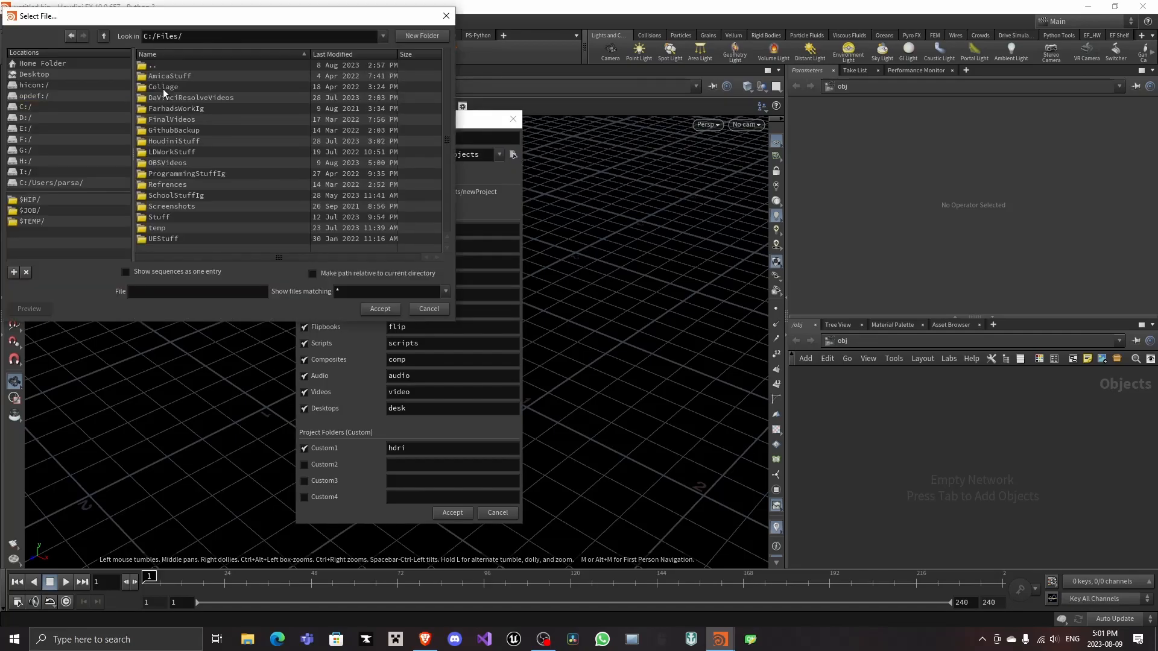
{"action": "double_click", "coordinate": [179, 141]}
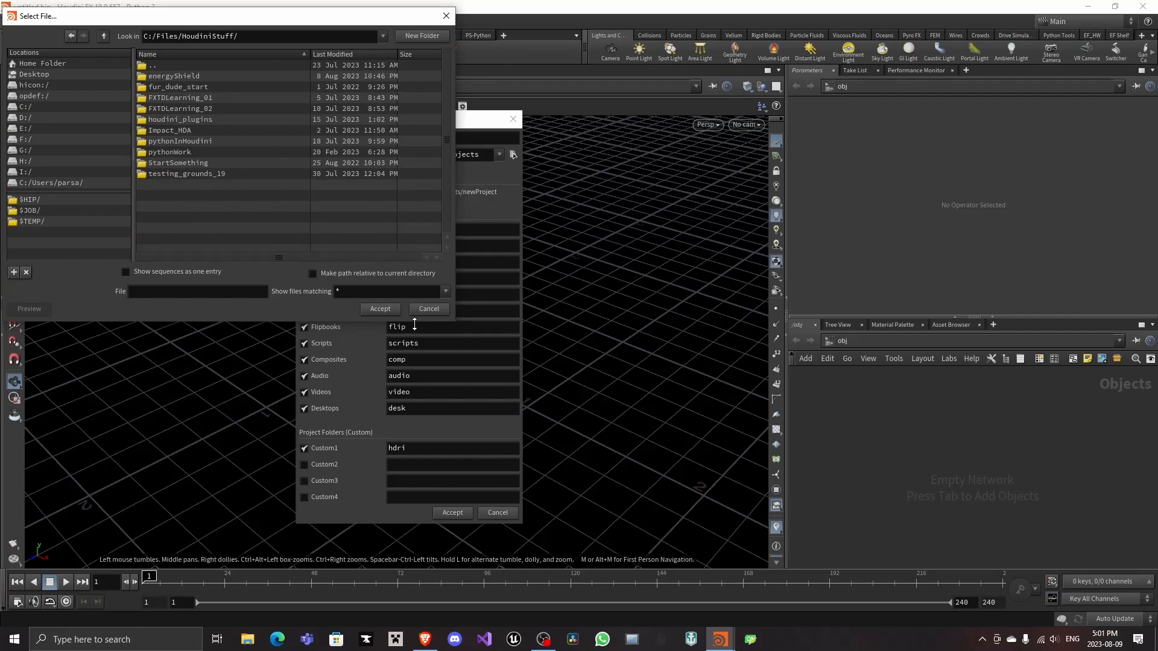
{"action": "key", "text": "Return"}
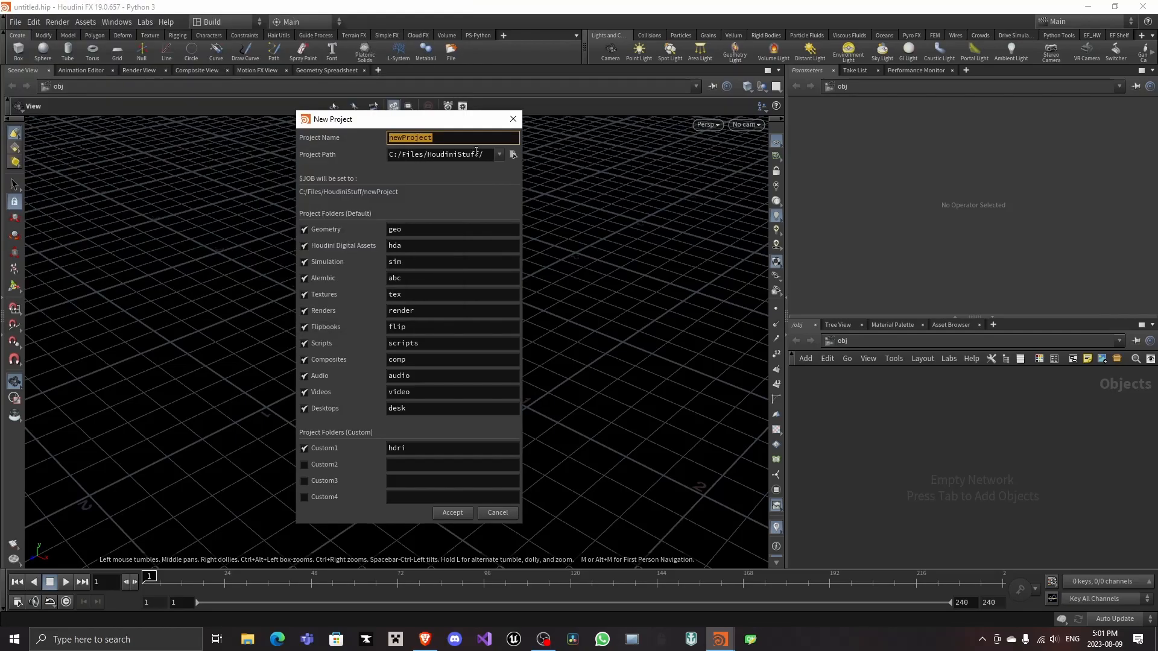
Name the new project gunfire_fx and create it with the default project folders
{"action": "type", "text": "gunfire_fx"}
{"action": "key", "text": "Return"}
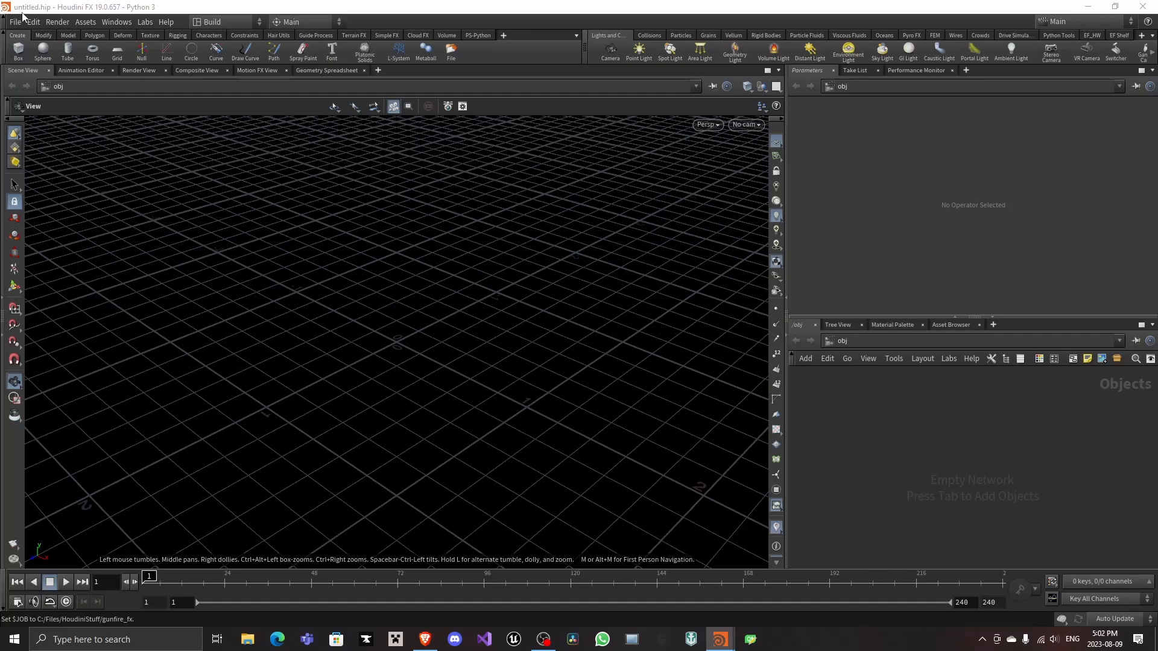
{"action": "left_click", "coordinate": [19, 22]}
{"action": "left_click", "coordinate": [36, 84]}
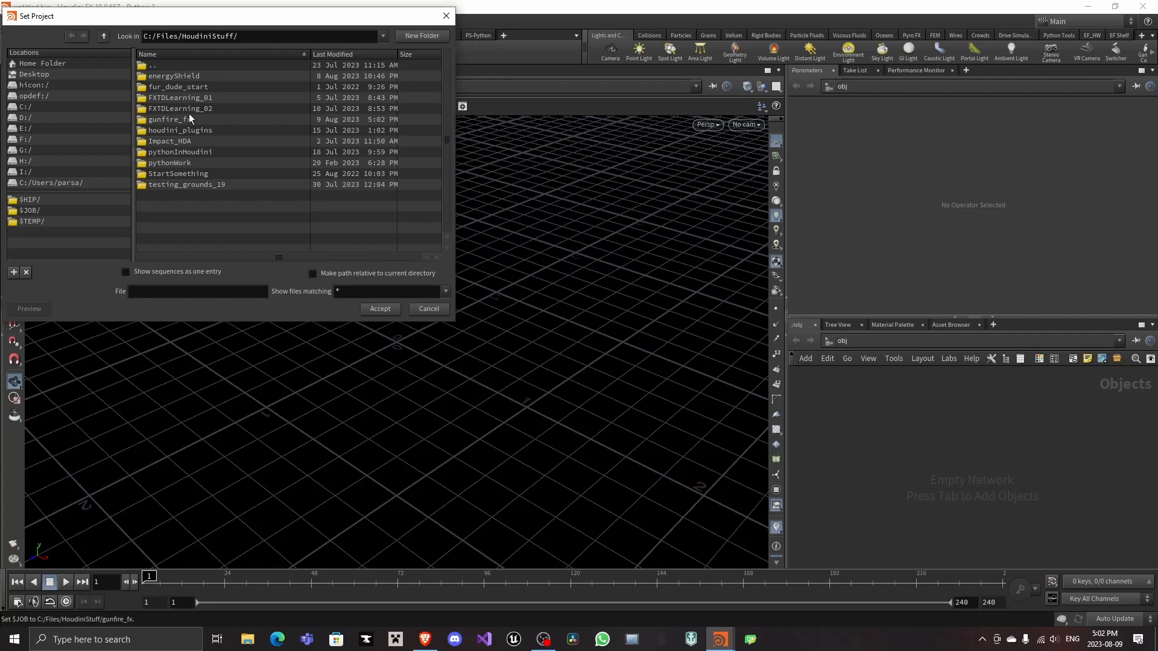
{"action": "key", "text": "Escape"}
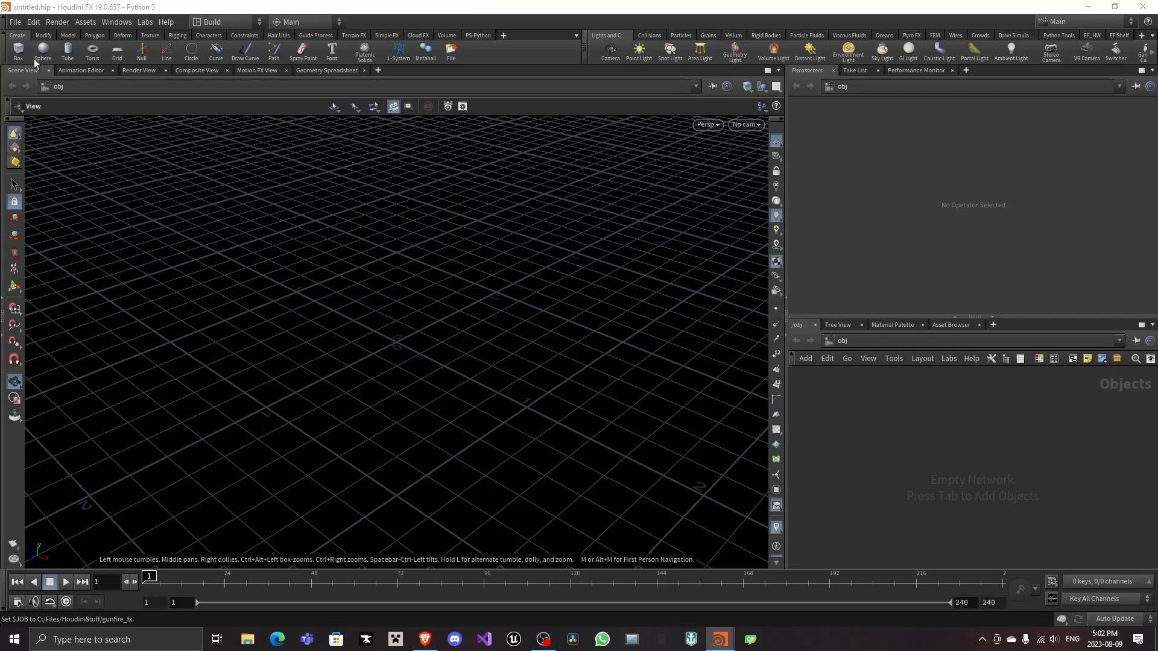
Save the scene as 01.hip in the project's $JOB folder
{"action": "key", "text": "ctrl+s"}
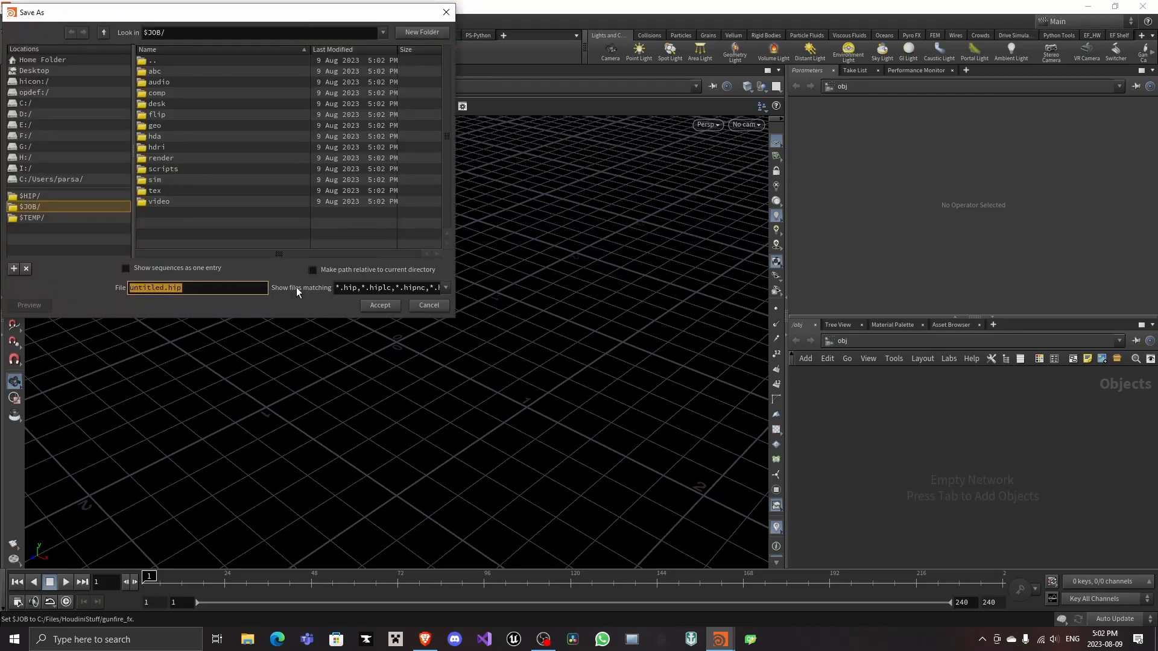
{"action": "key", "text": "Left"}
{"action": "key", "text": "Left"}
{"action": "key", "text": "Left"}
{"action": "key", "text": "Left"}
{"action": "key", "text": "shift+Left"}
{"action": "key", "text": "shift+Left"}
{"action": "key", "text": "shift+Left"}
{"action": "key", "text": "shift+Left"}
{"action": "key", "text": "shift+Left"}
{"action": "key", "text": "shift+Left"}
{"action": "key", "text": "shift+Left"}
{"action": "key", "text": "shift+Left"}
{"action": "type", "text": "01"}
{"action": "key", "text": "Return"}
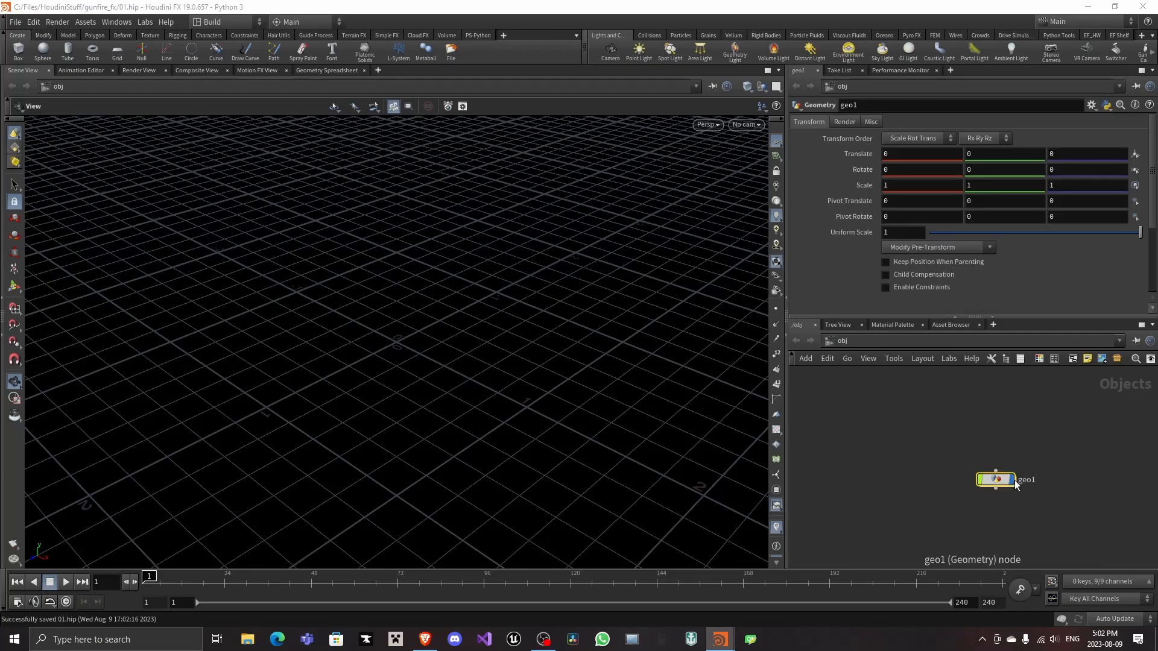
Create a Geometry object in the object network and go inside it
{"action": "double_click", "coordinate": [998, 481]}
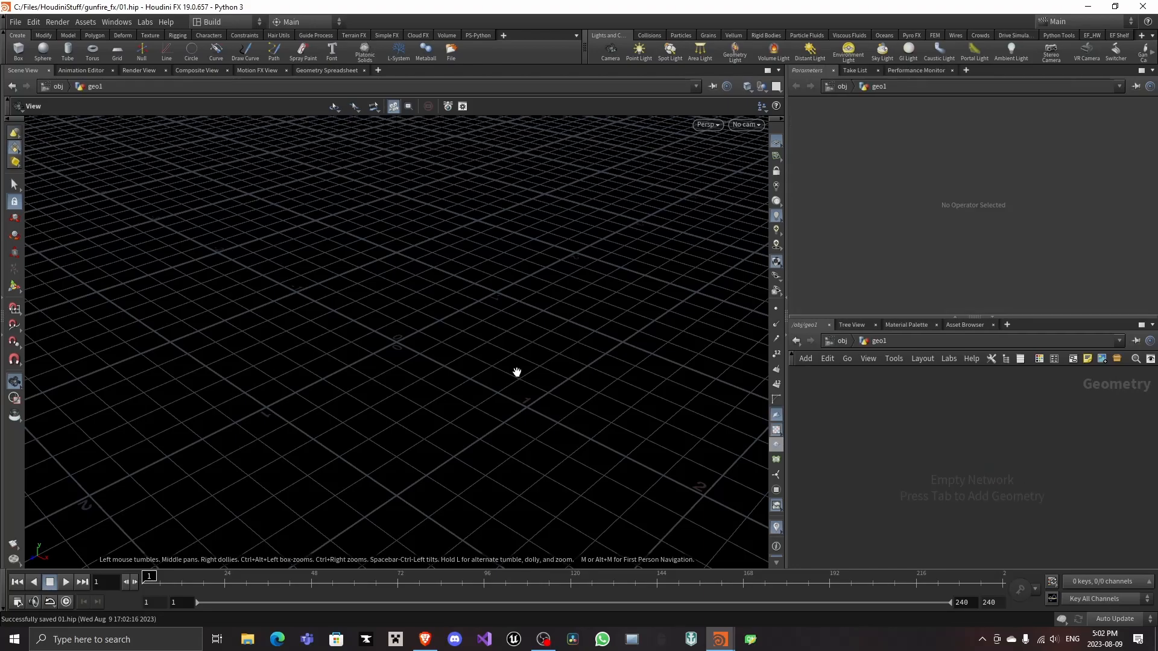
{"action": "key", "text": "Tab"}
{"action": "mouse_move", "coordinate": [968, 455]}
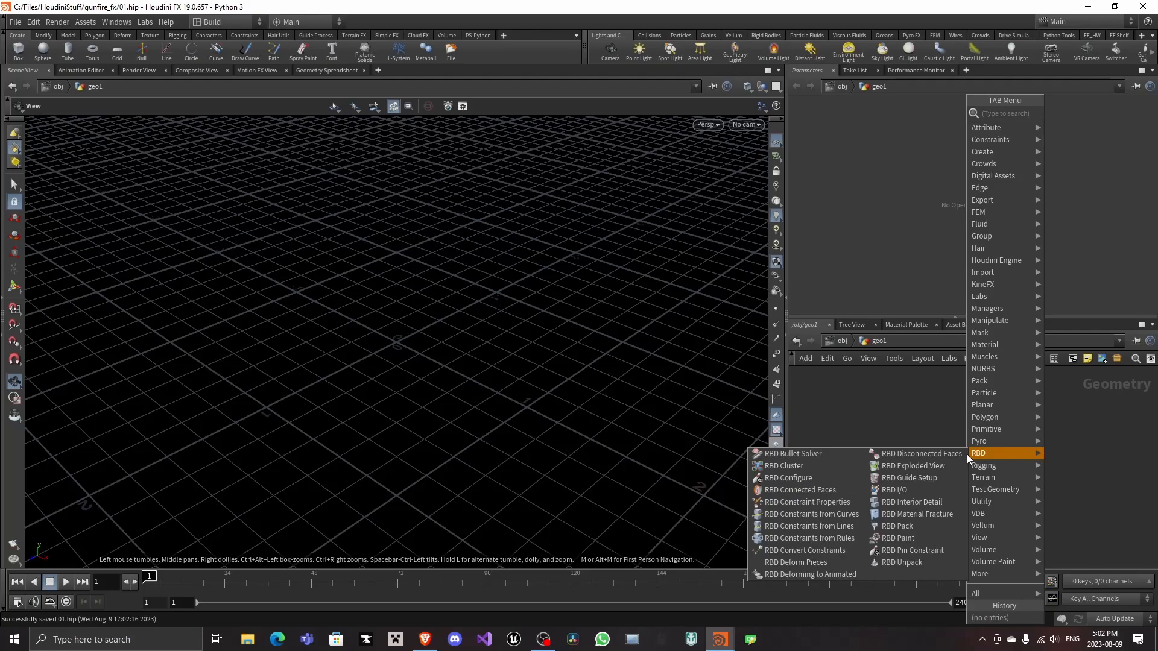
{"action": "key", "text": "Escape"}
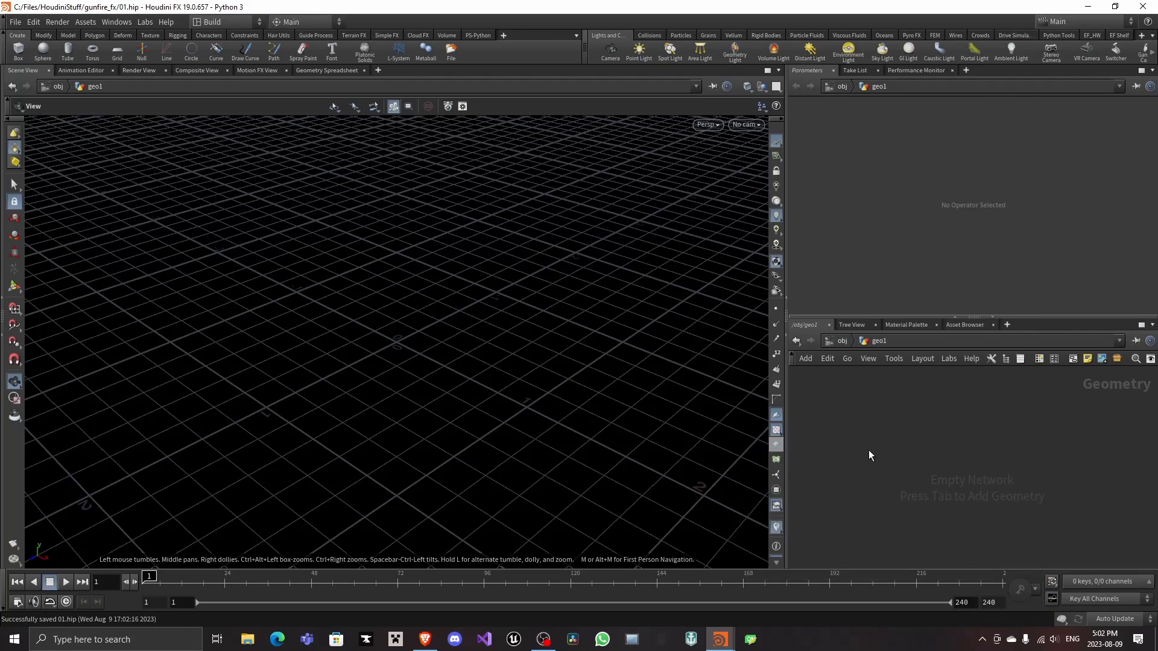
Try subtracting a box from a tube by wiring both into a Boolean node
{"action": "key", "text": "Tab"}
{"action": "left_click", "coordinate": [883, 444]}
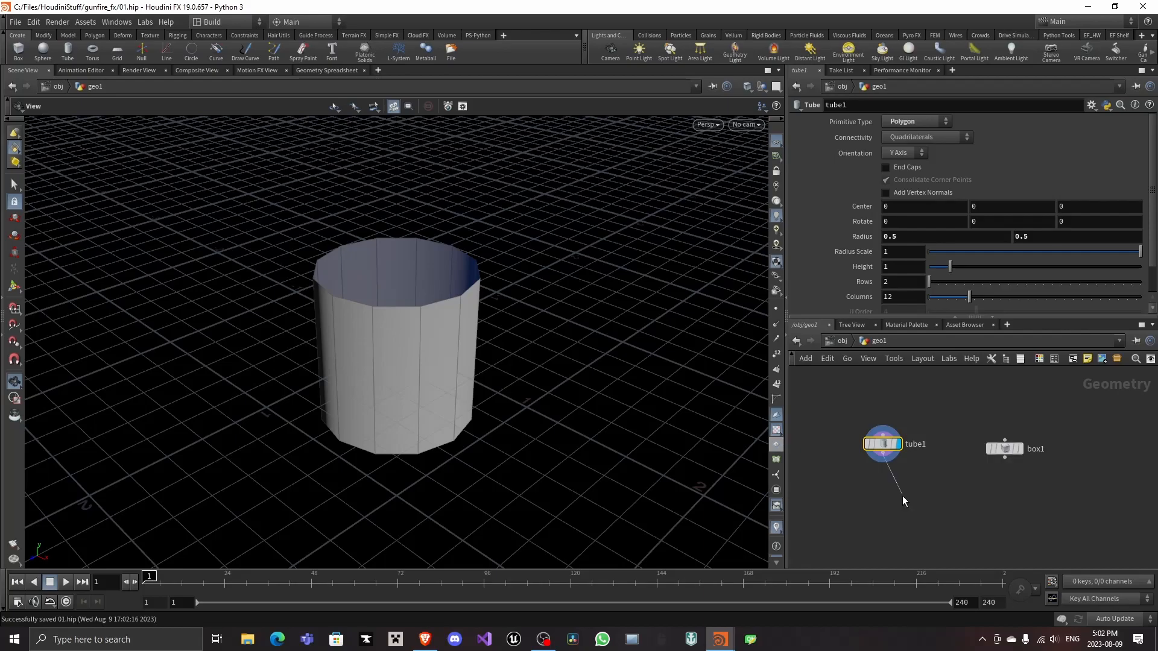
{"action": "key", "text": "Tab"}
{"action": "type", "text": "bol"}
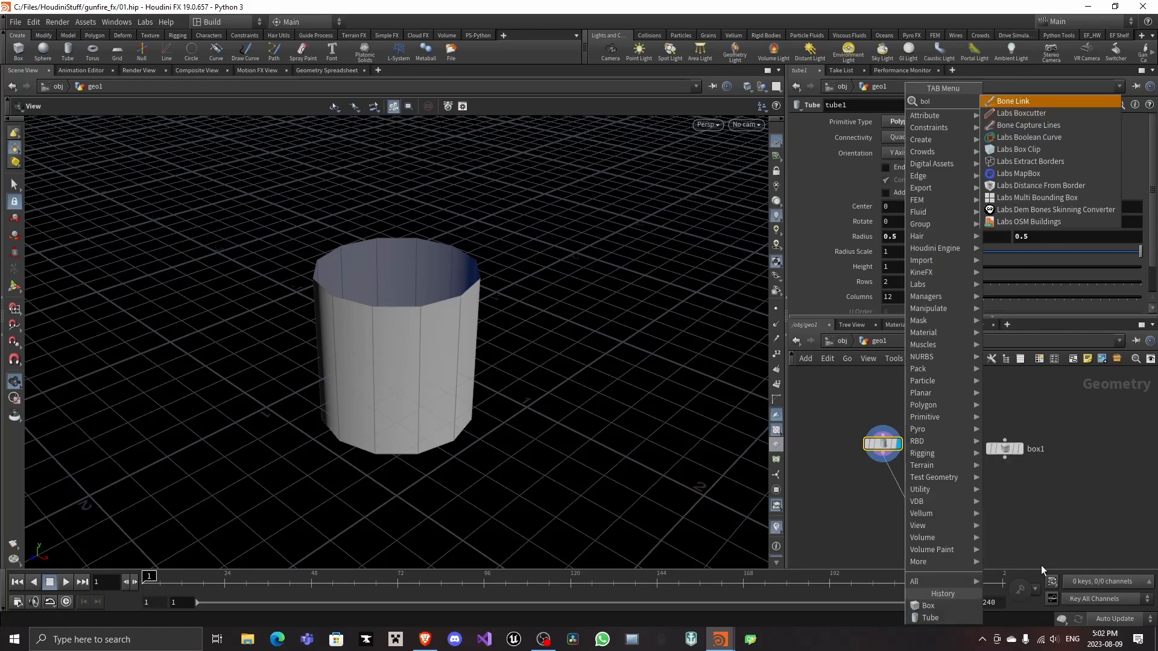
{"action": "key", "text": "BackSpace"}
{"action": "type", "text": "o"}
{"action": "key", "text": "Return"}
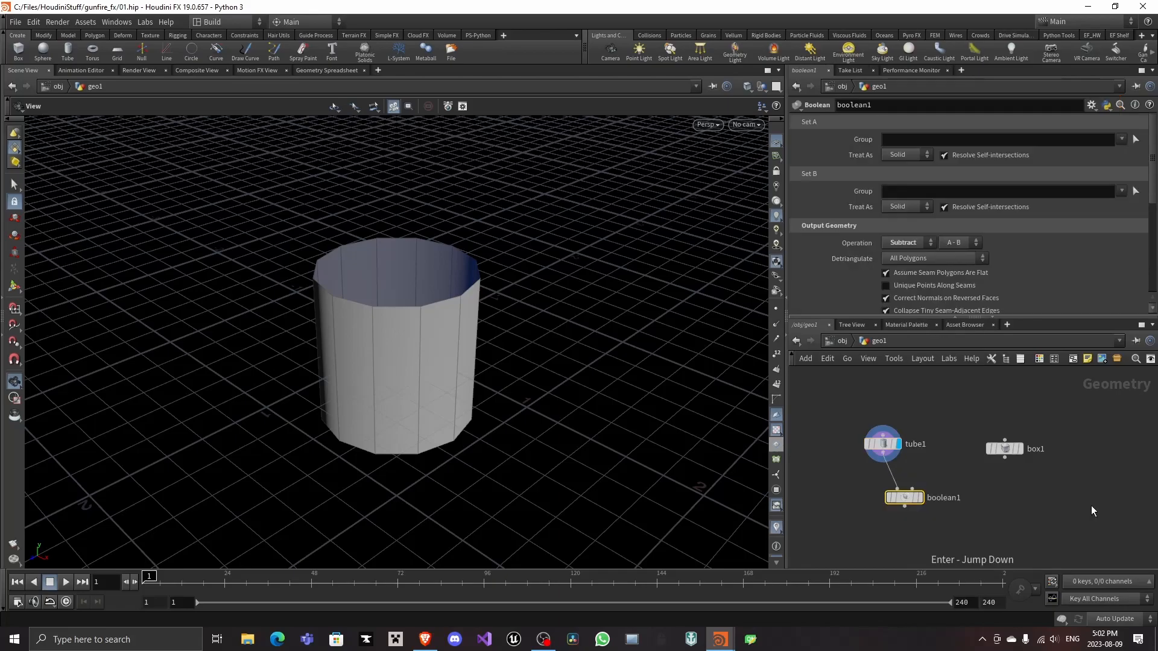
{"action": "left_click_drag", "start_coordinate": [1005, 458], "coordinate": [924, 482]}
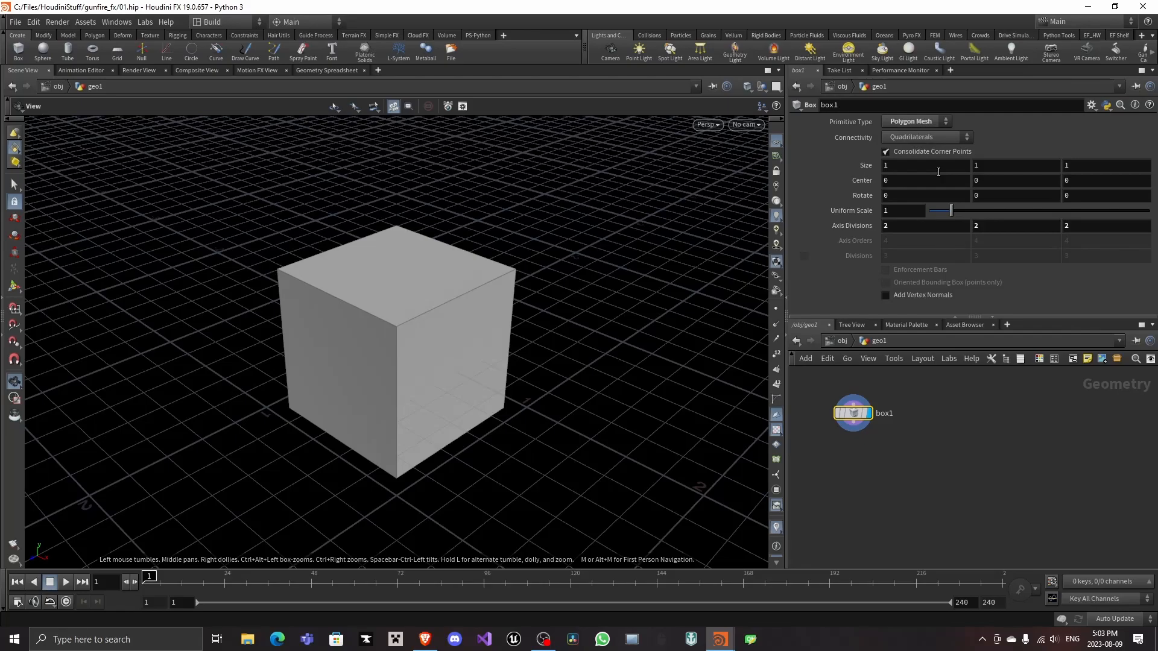
Set the box's size to 0.01, 1, 1.5 and its Y and Z axis divisions to 100 each
{"action": "middle_click_drag", "start_coordinate": [939, 172], "coordinate": [907, 180]}
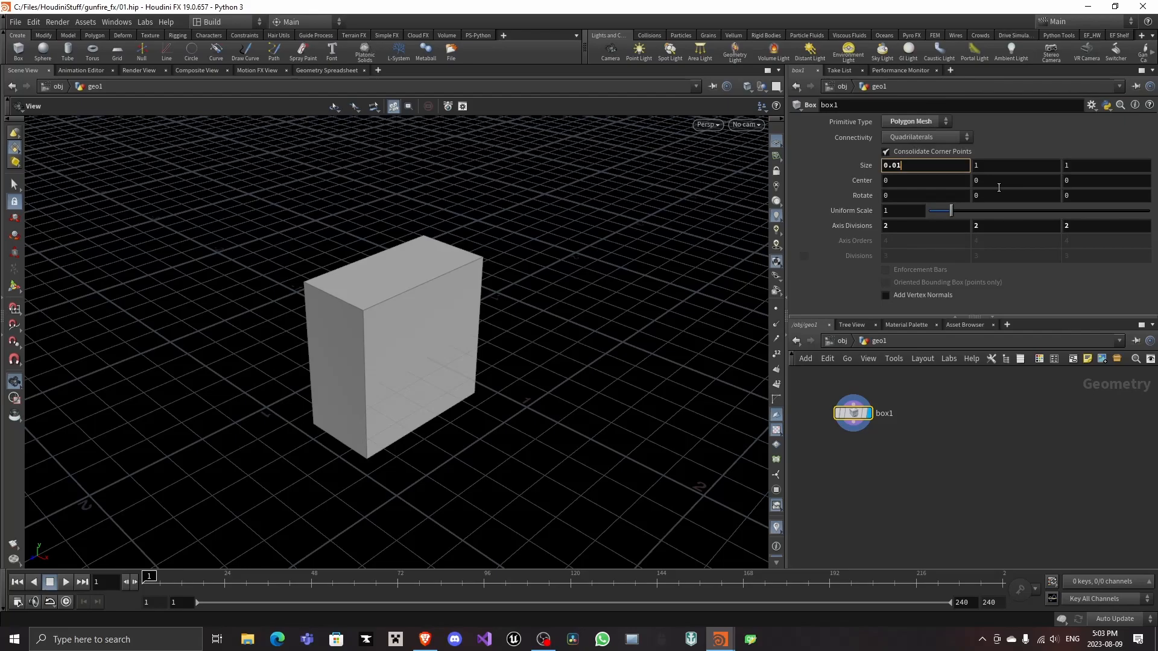
{"action": "key", "text": "Return"}
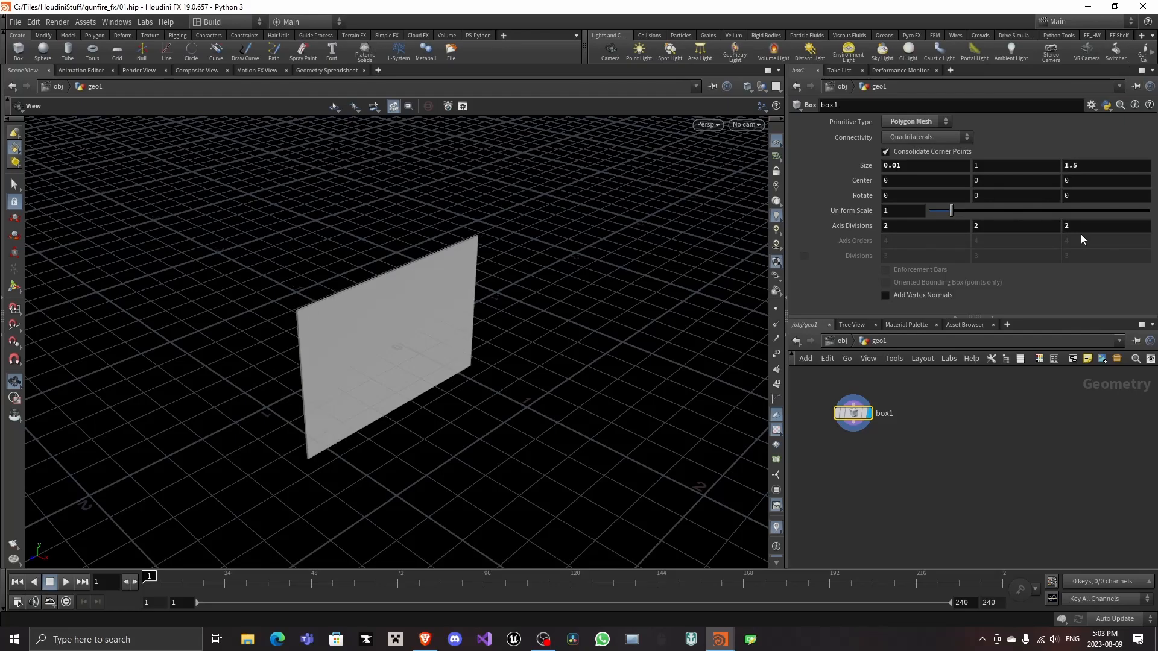
{"action": "left_click", "coordinate": [992, 223]}
{"action": "key", "text": "BackSpace"}
{"action": "type", "text": "100"}
{"action": "key", "text": "Tab"}
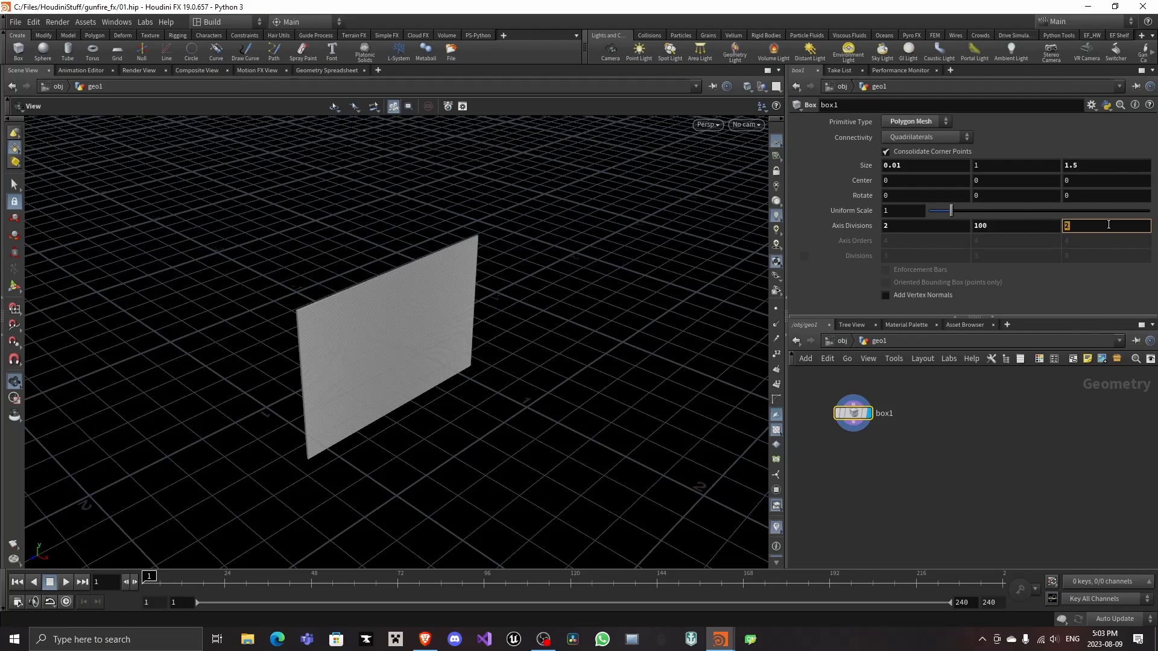
{"action": "type", "text": "100"}
Add a Bend node wired directly below the box
{"action": "key", "text": "Tab"}
{"action": "type", "text": "b"}
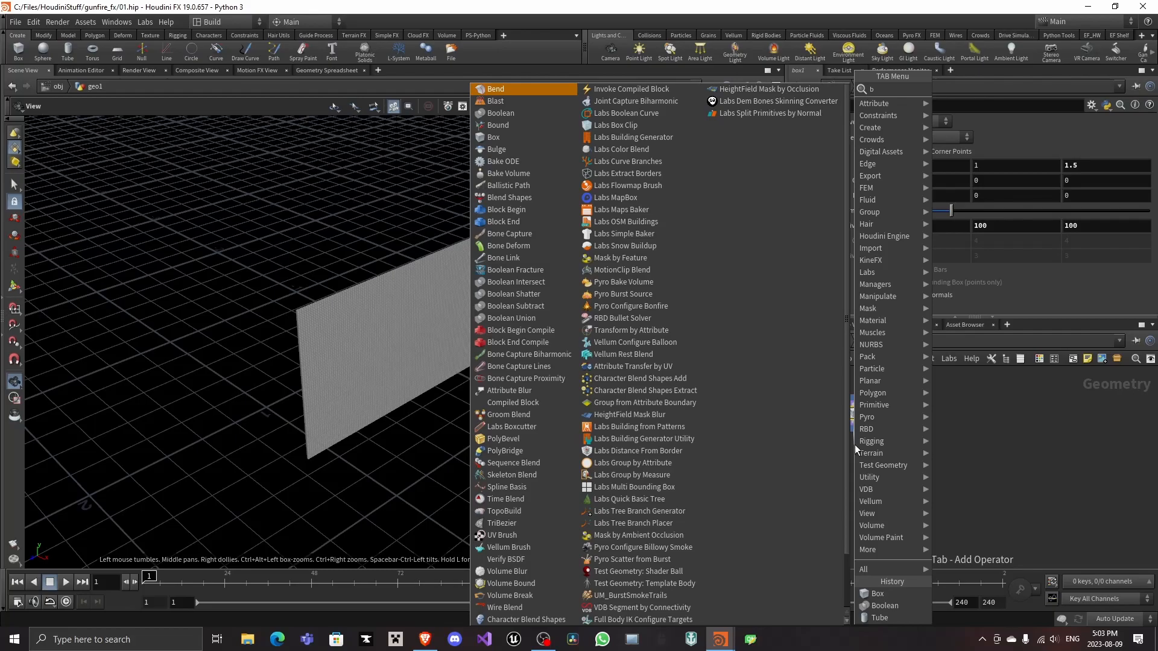
{"action": "key", "text": "Return"}
{"action": "left_click", "coordinate": [855, 449]}
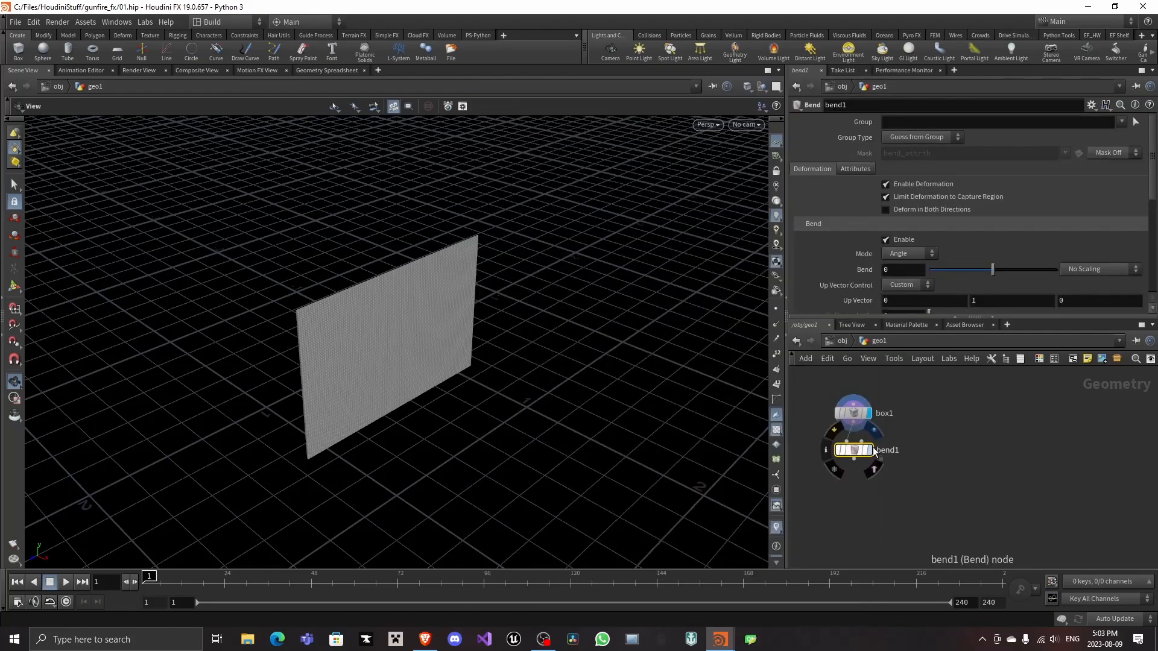
Display the Bend node, enable deformation in both directions, and set its up vector to 1, 0, 0 and its bend angle to about 55.2
{"action": "left_click", "coordinate": [966, 209]}
{"action": "scroll", "coordinate": [966, 208], "scroll_direction": "down", "scroll_amount": 1}
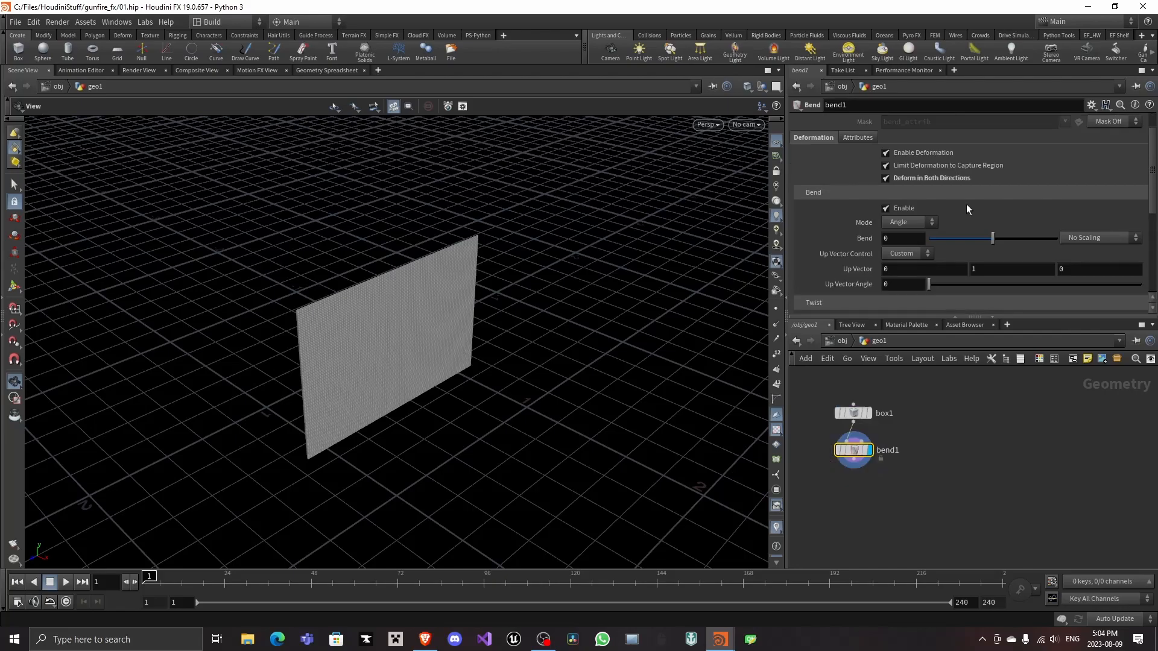
{"action": "left_click_drag", "start_coordinate": [992, 238], "coordinate": [1037, 237]}
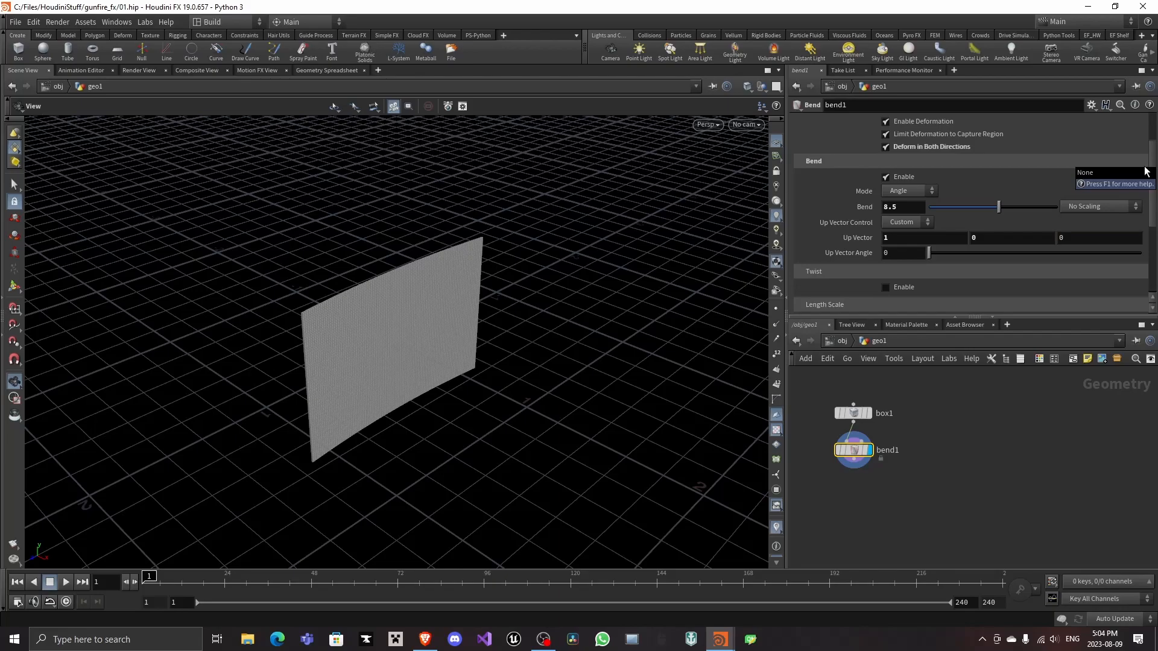
{"action": "left_click_drag", "start_coordinate": [999, 207], "coordinate": [1034, 207]}
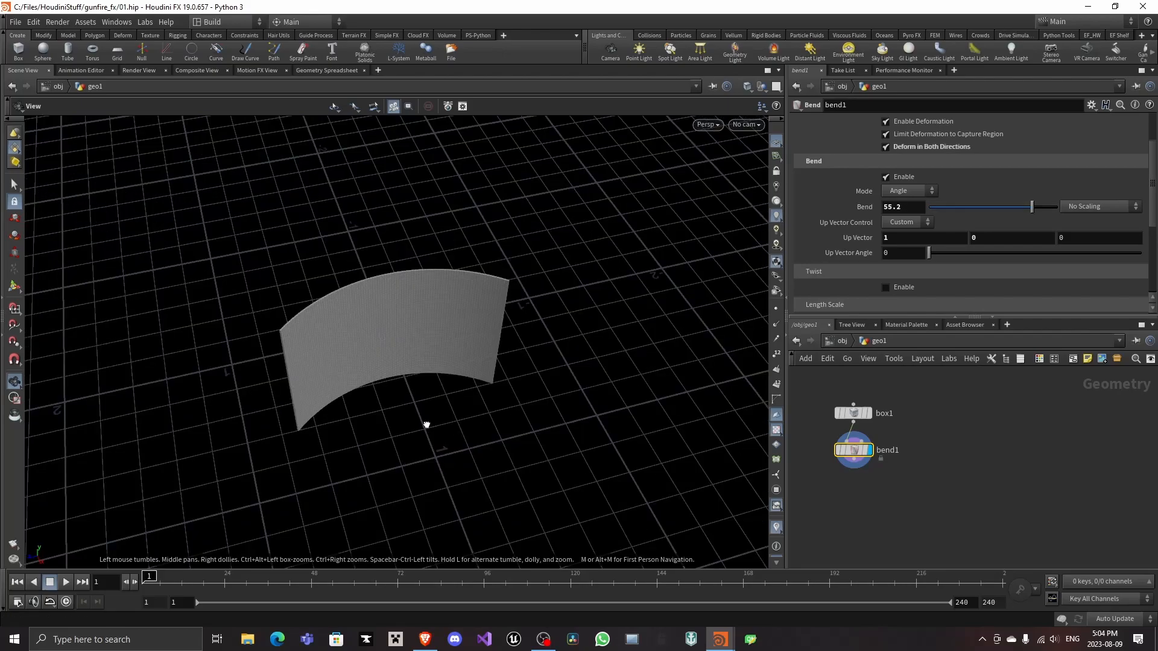
Add a Transform node after the bend and set its X translation to -0.5
{"action": "key", "text": "Tab"}
{"action": "type", "text": "tr"}
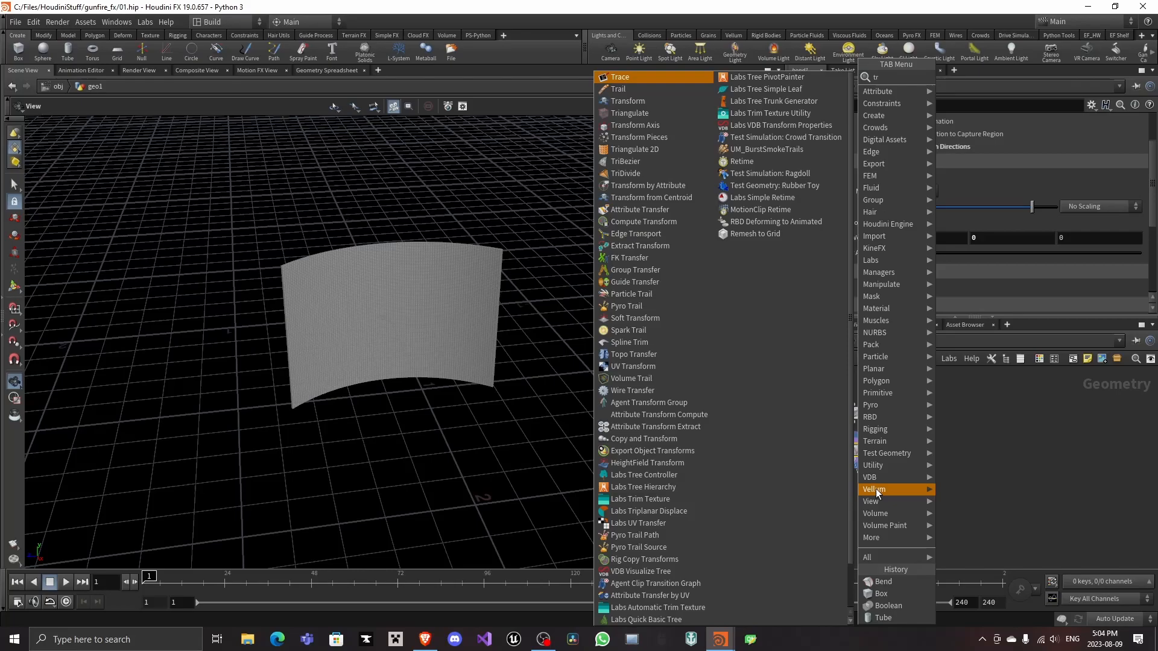
{"action": "middle_click", "coordinate": [914, 168]}
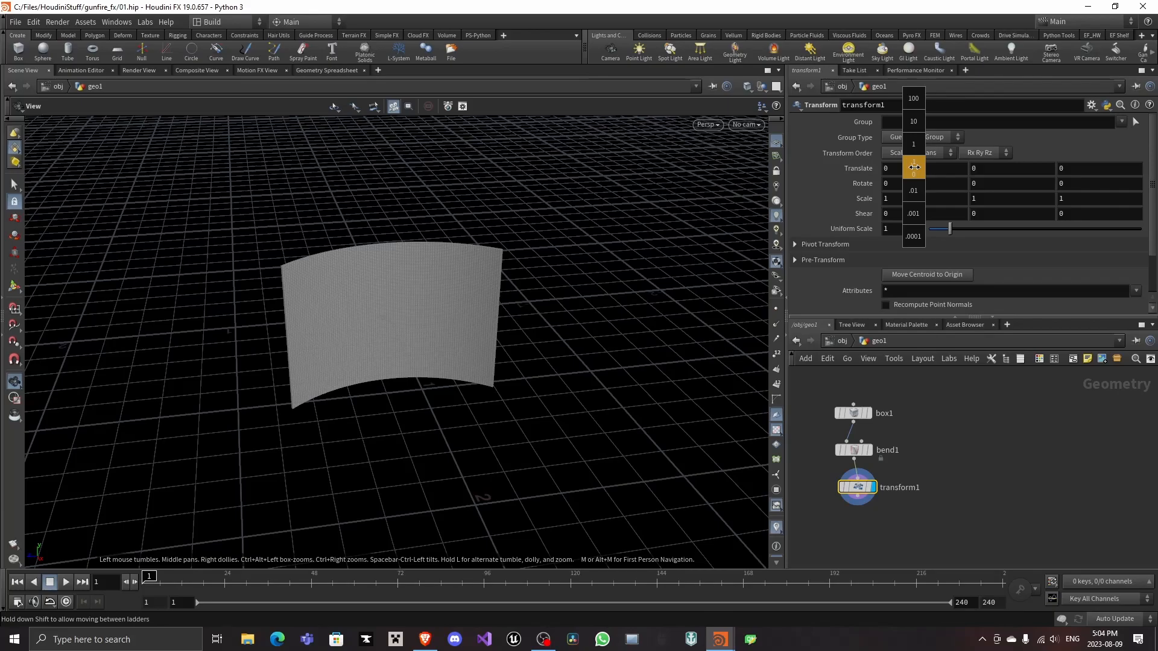
{"action": "middle_click_drag", "start_coordinate": [914, 167], "coordinate": [967, 170]}
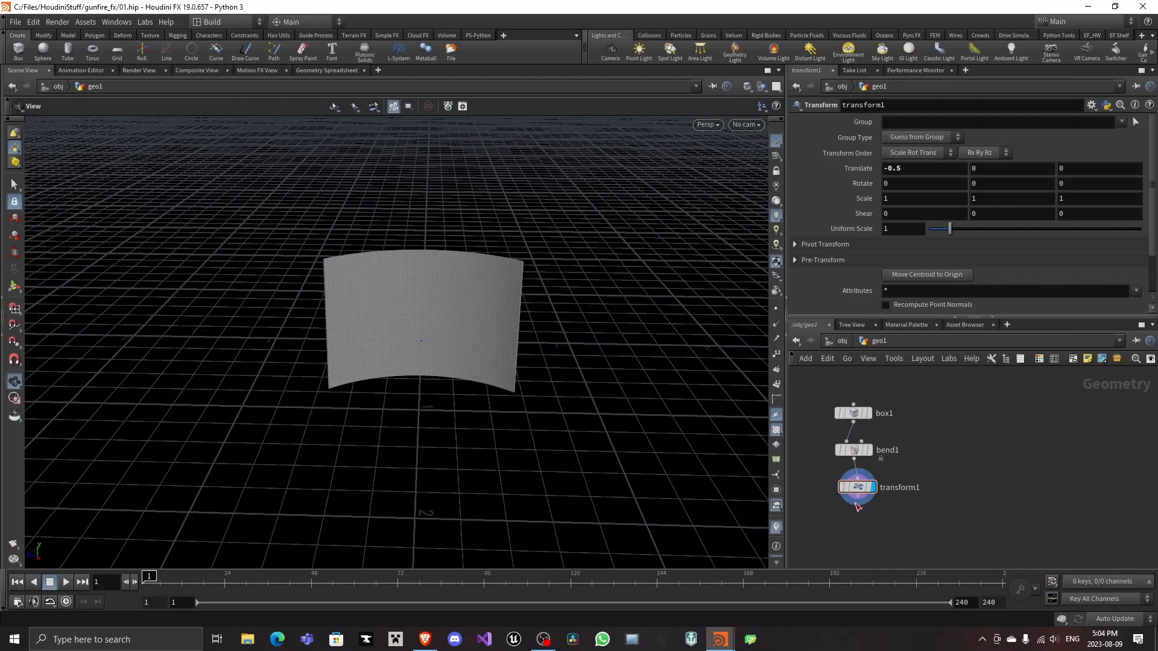
Try adding a Scatter node after the Transform node
{"action": "key", "text": "Tab"}
{"action": "type", "text": "scatt"}
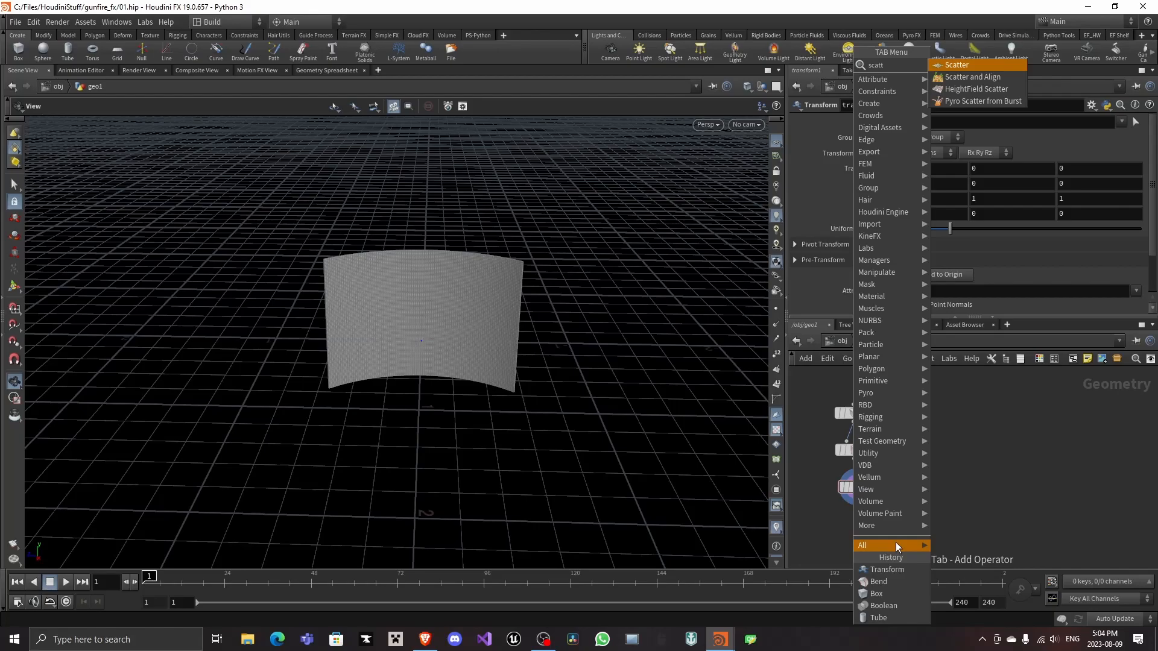
{"action": "key", "text": "Return"}
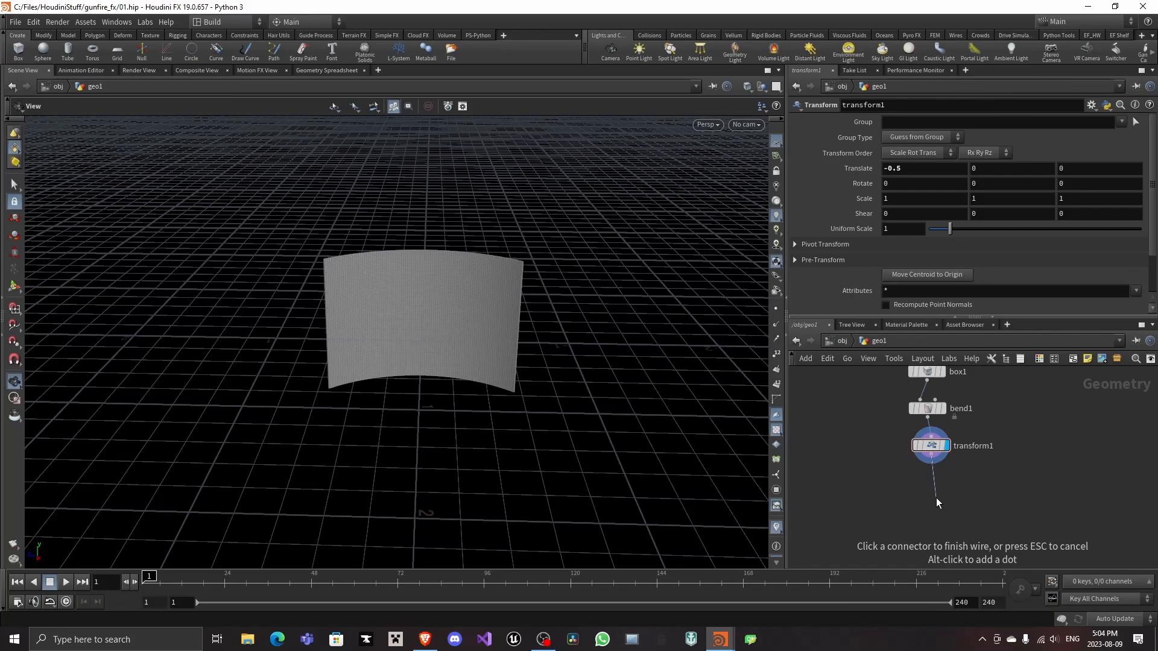
Add a POP Network after the transform, and set its source's constant birth rate to $FPS and life expectancy to 1/$FPS
{"action": "left_click", "coordinate": [936, 498]}
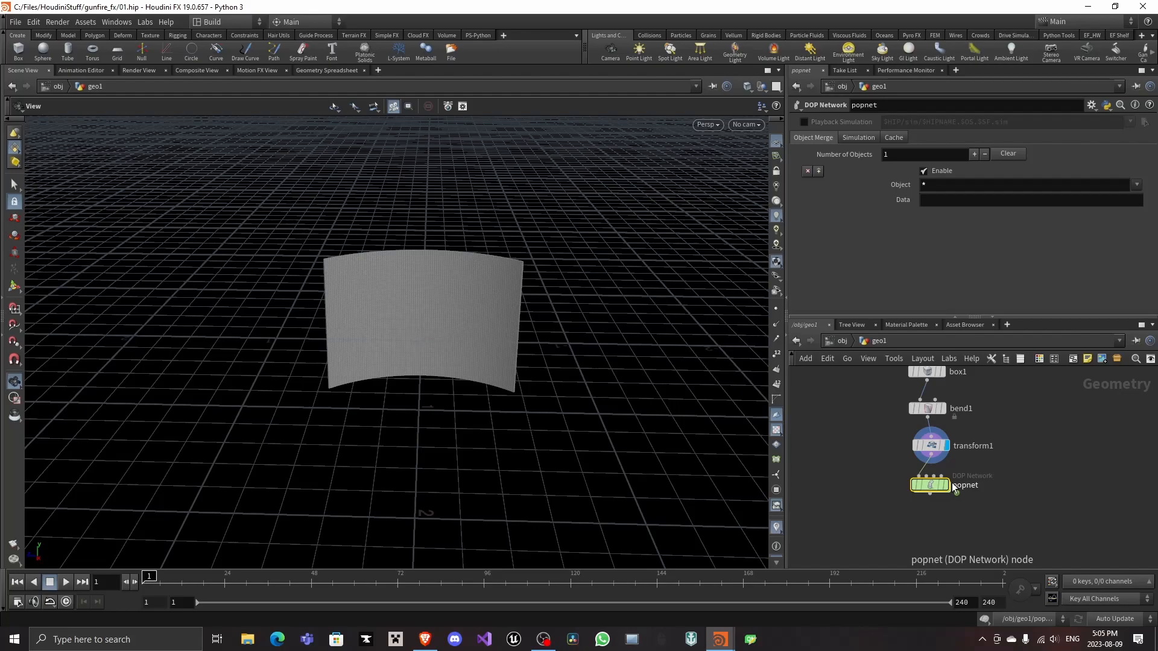
{"action": "double_click", "coordinate": [952, 486]}
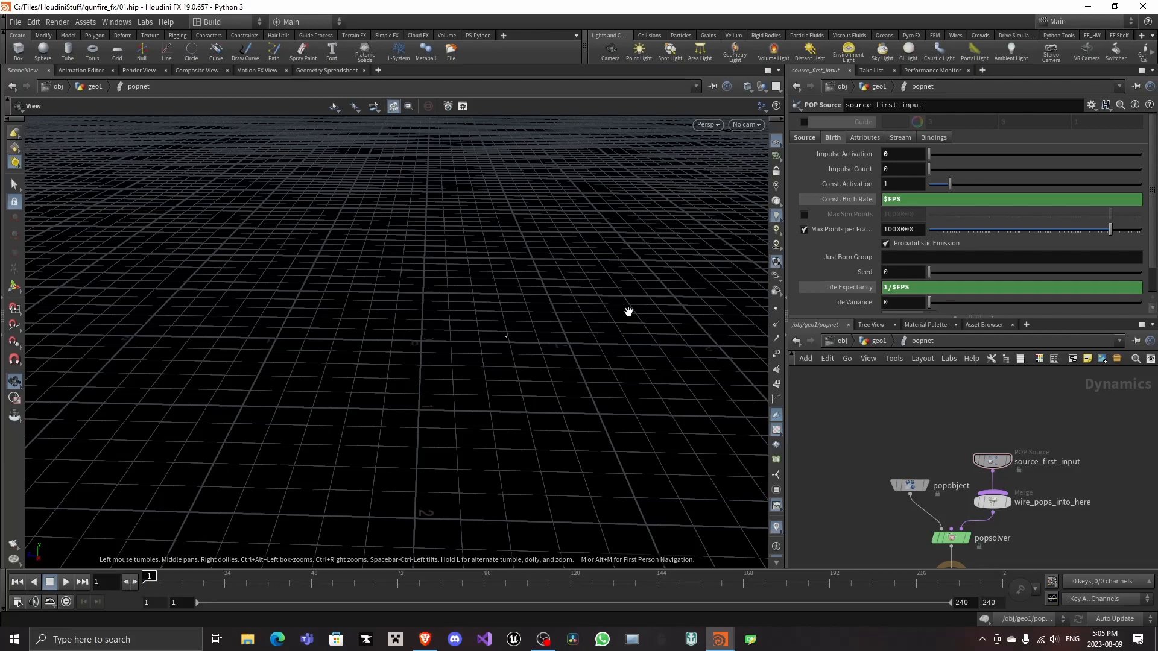
{"action": "key", "text": "u"}
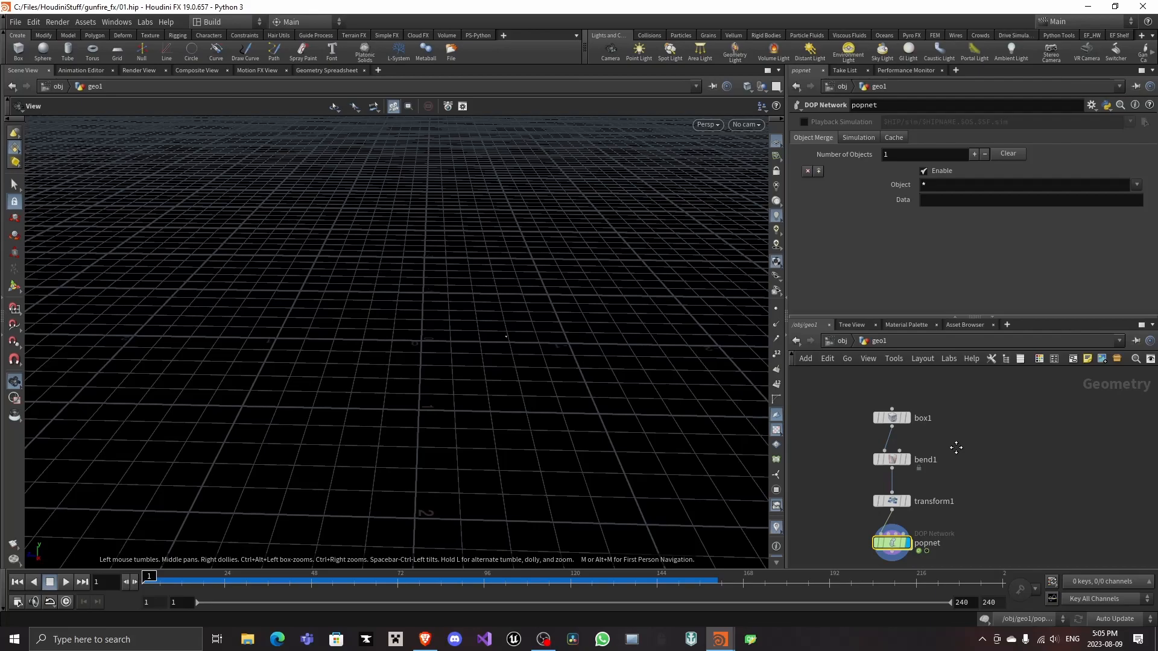
{"action": "middle_click_drag", "start_coordinate": [956, 448], "coordinate": [948, 424]}
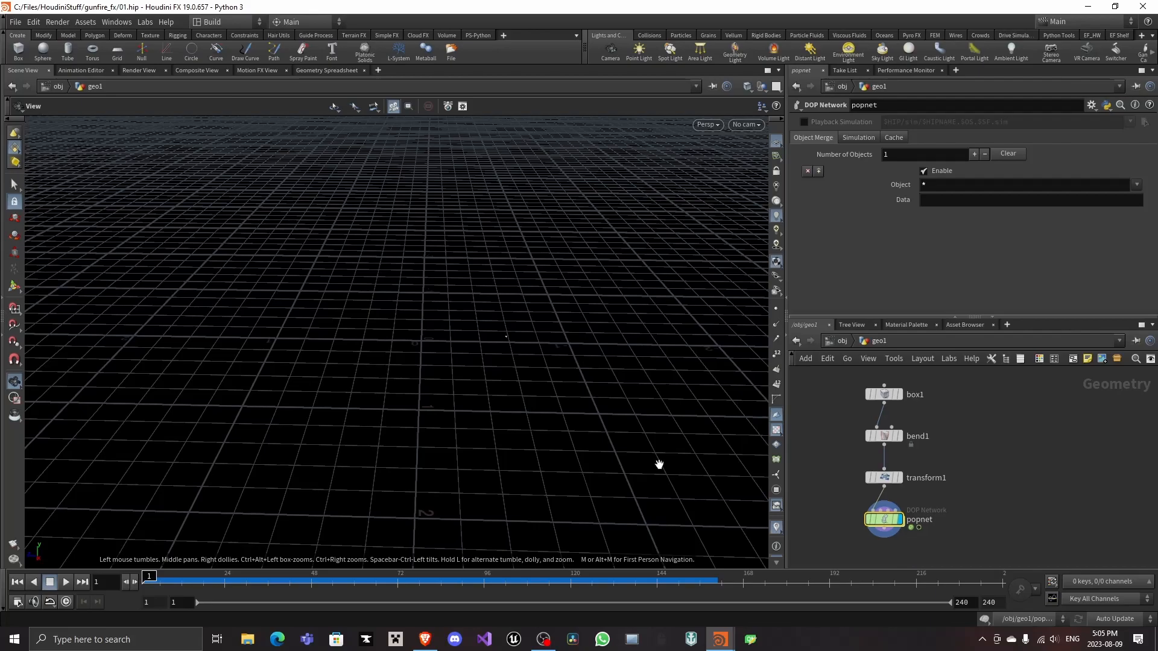
Add a tube beside the existing node chain, attach a Facet node to it, and enable Pre-Compute Normals
{"action": "middle_click_drag", "start_coordinate": [980, 470], "coordinate": [976, 476]}
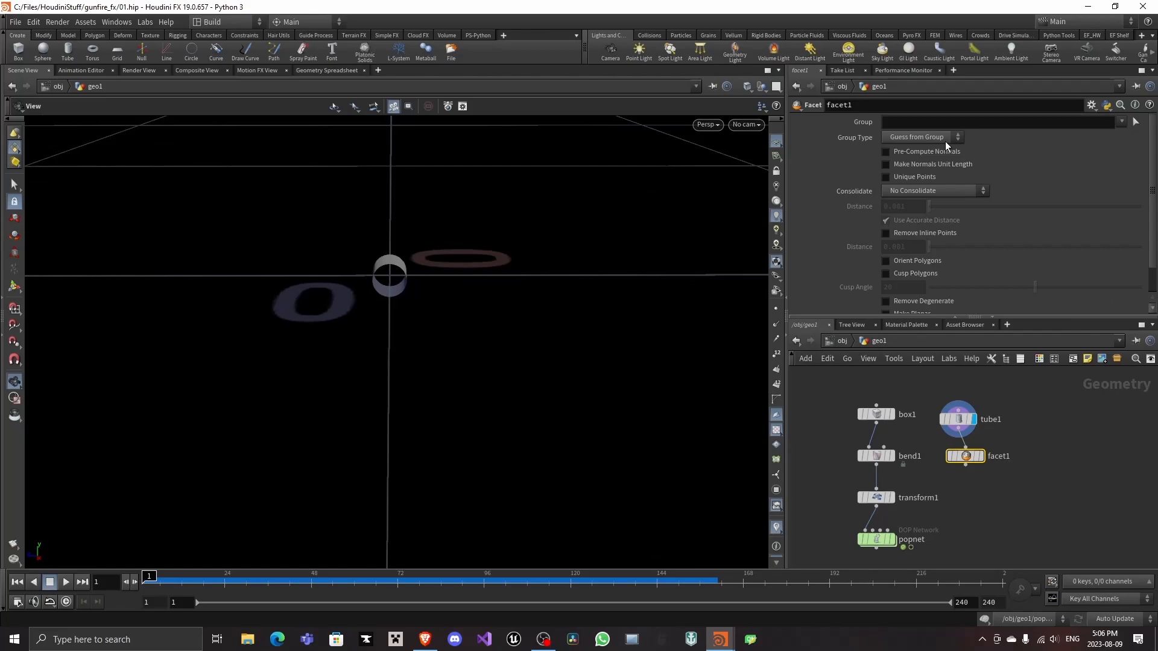
{"action": "left_click", "coordinate": [946, 151]}
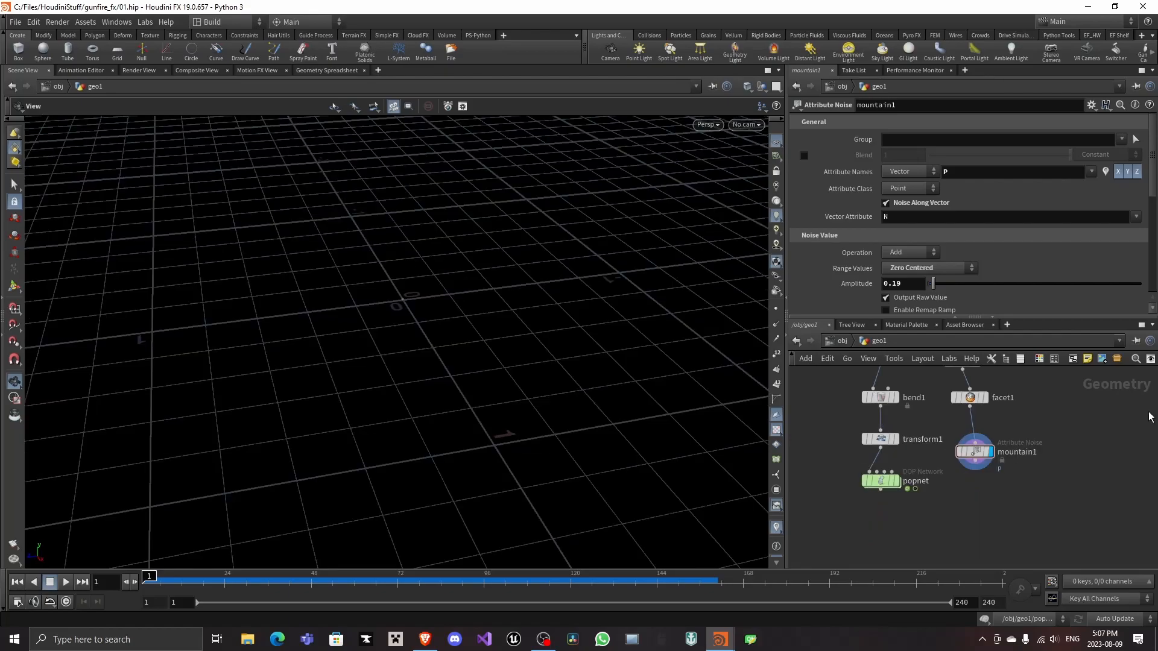
Insert an Attribute Rename node between the mountain node and Copy to Points, renaming the point attribute N to v
{"action": "key", "text": "Tab"}
{"action": "mouse_move", "coordinate": [932, 490]}
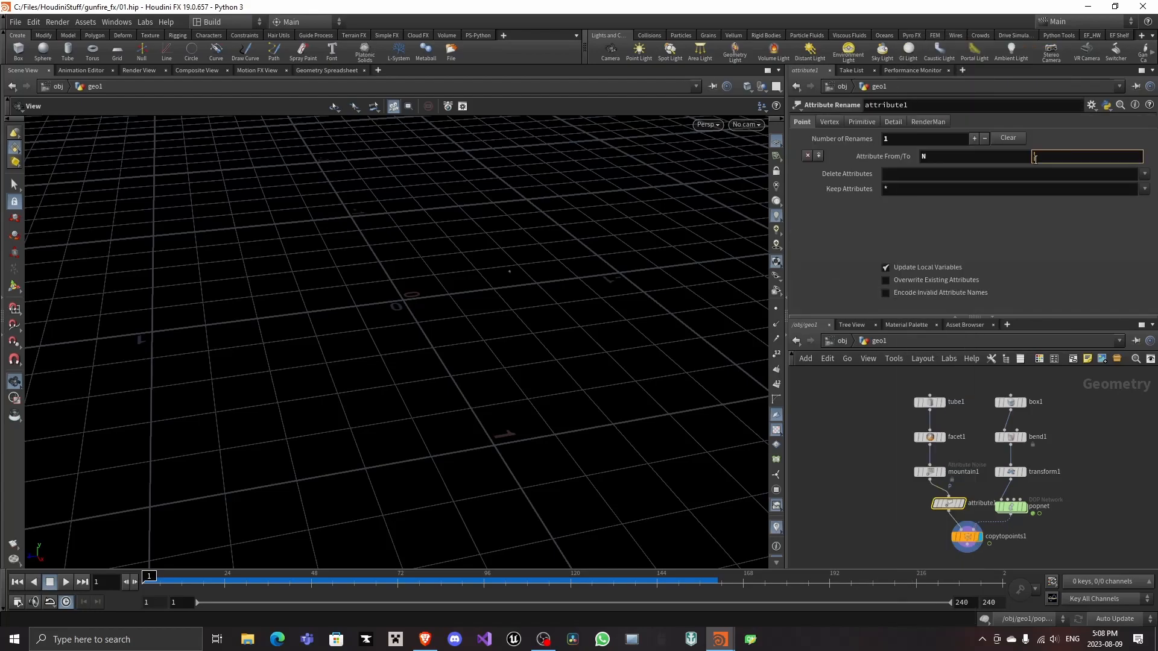
{"action": "type", "text": "v"}
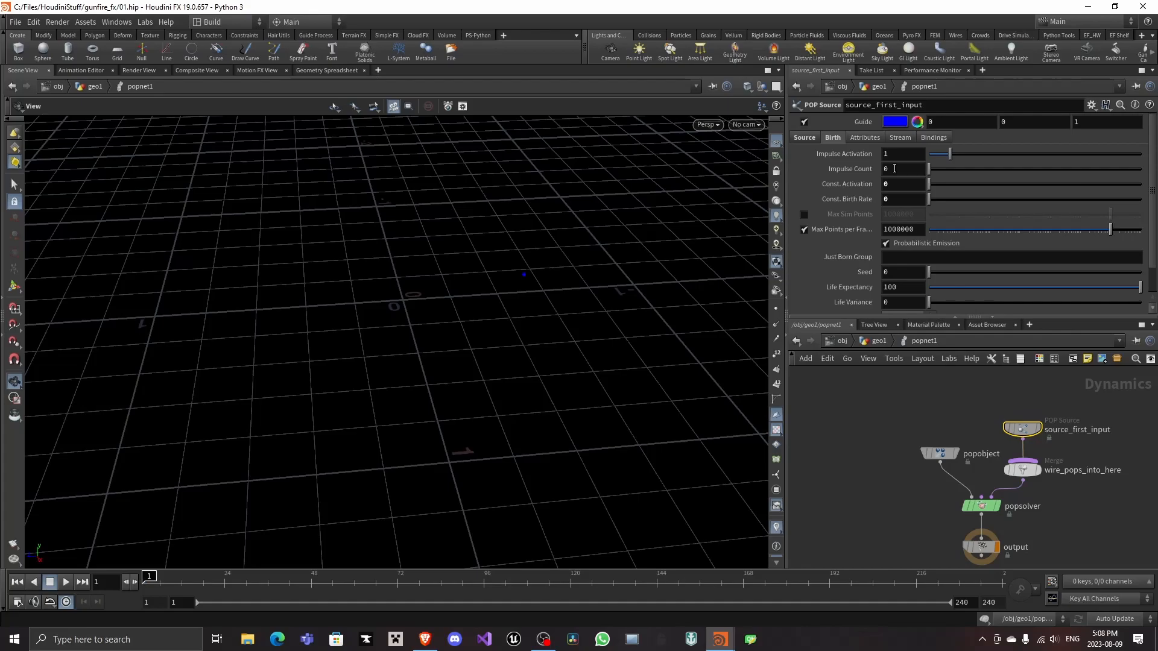
Set the impulse count of the second POP network's source to 10000
{"action": "left_click", "coordinate": [895, 169]}
{"action": "type", "text": "10"}
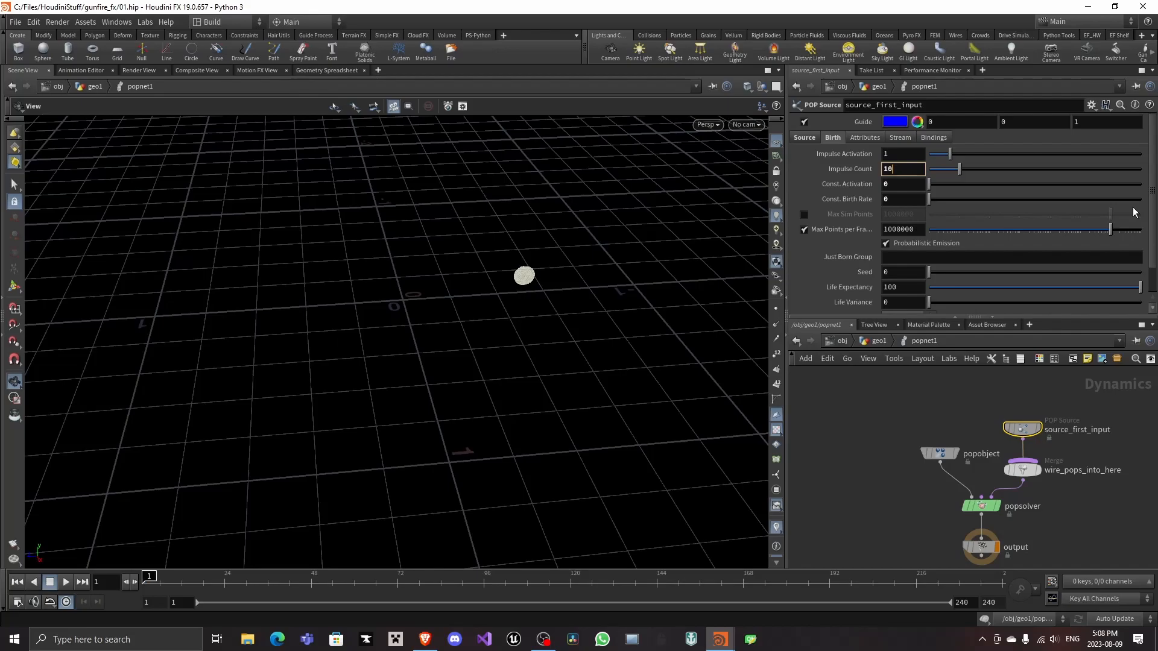
{"action": "type", "text": "000"}
{"action": "key", "text": "Return"}
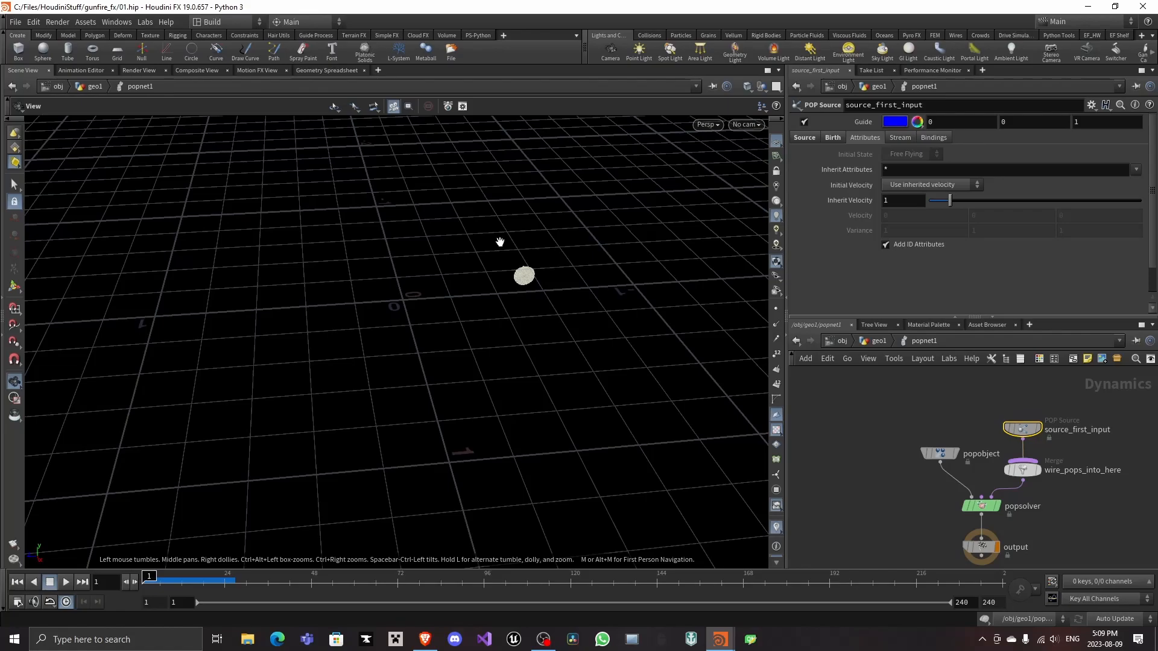
{"action": "key", "text": "u"}
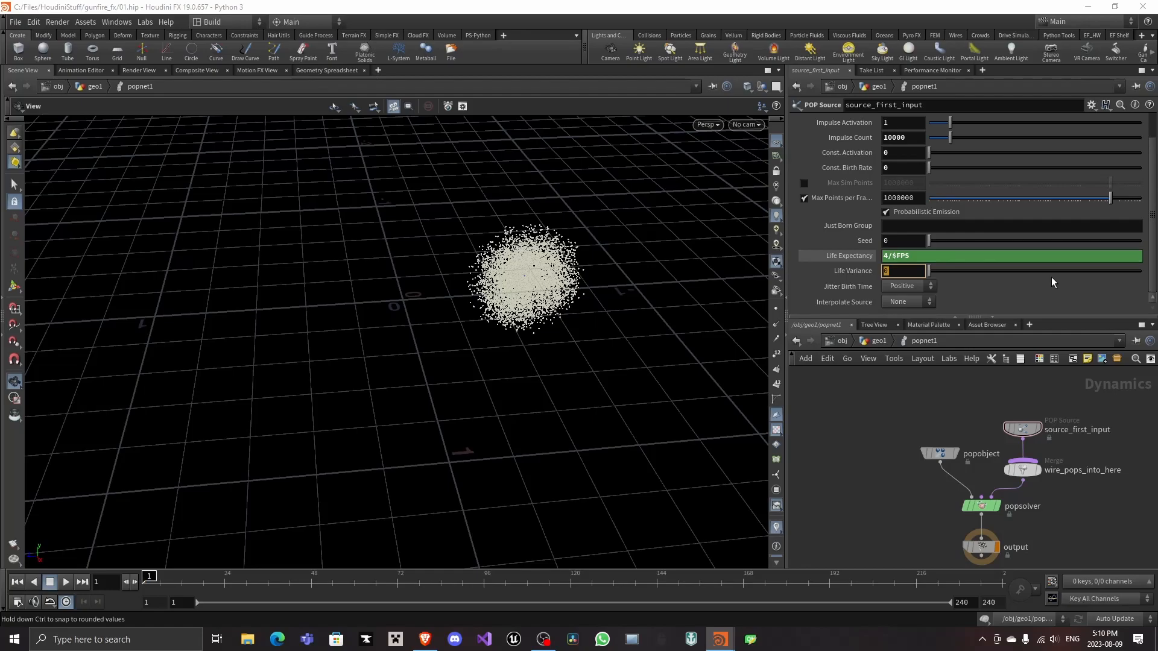
Set the second POP source's life variance to 2/$FPS, play the simulation, and return to the geometry network
{"action": "type", "text": "2/$FPS"}
{"action": "left_click", "coordinate": [65, 583]}
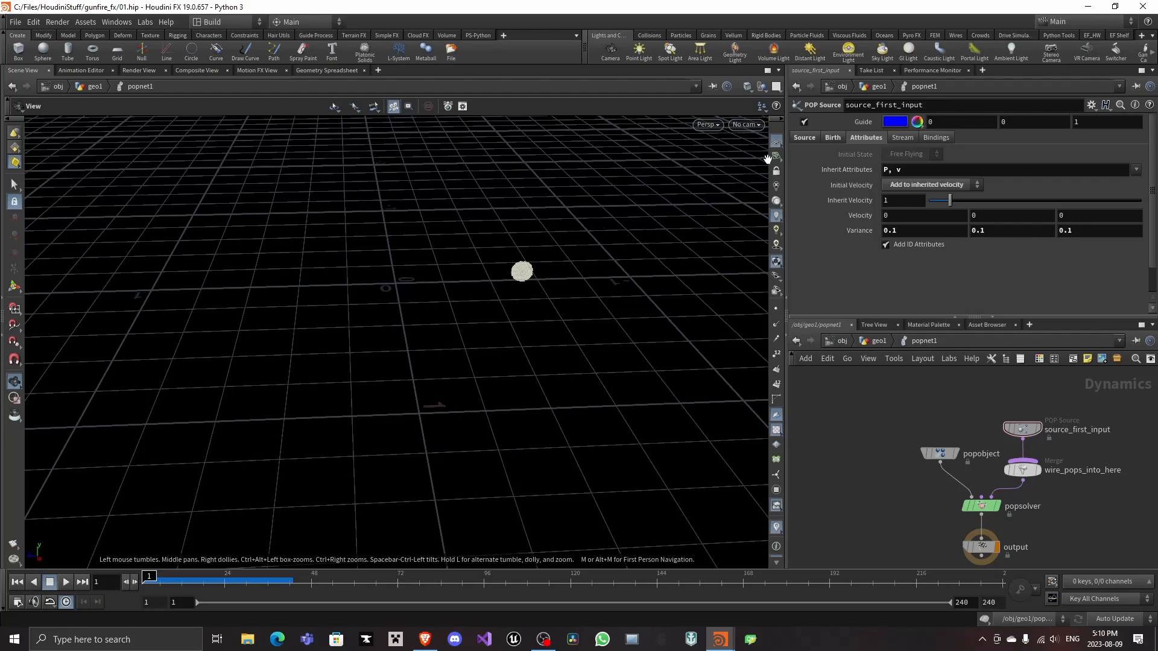
{"action": "key", "text": "u"}
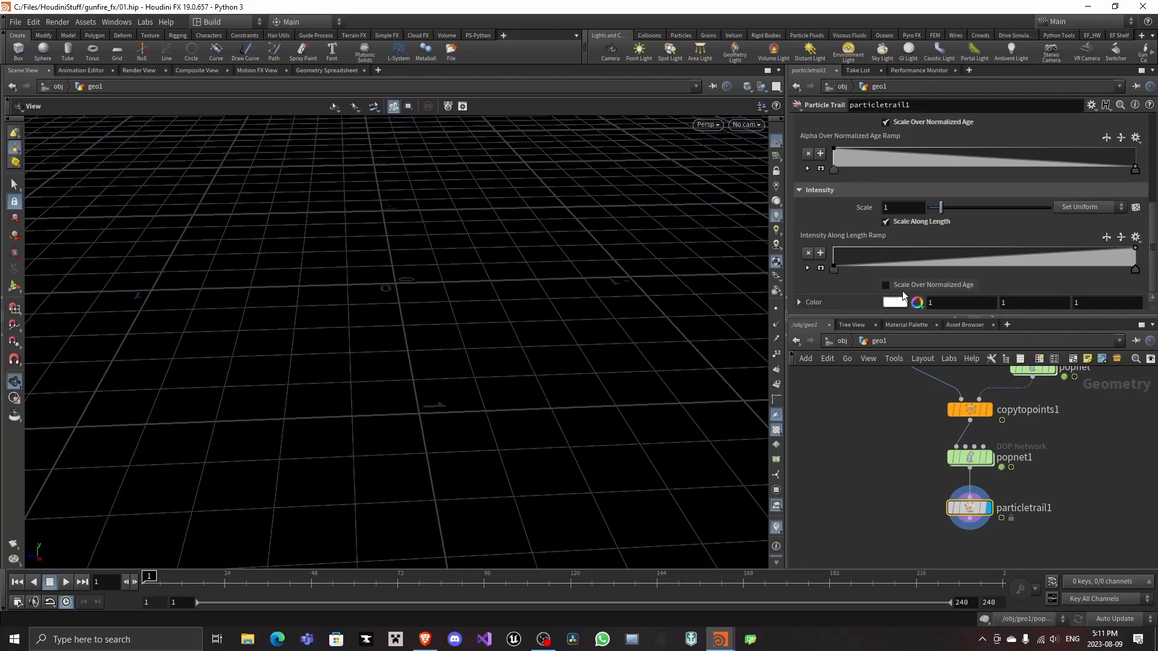
Enable intensity scaling over normalized age on the Particle Trail node
{"action": "left_click", "coordinate": [885, 285]}
{"action": "scroll", "coordinate": [893, 298], "scroll_direction": "down", "scroll_amount": 3}
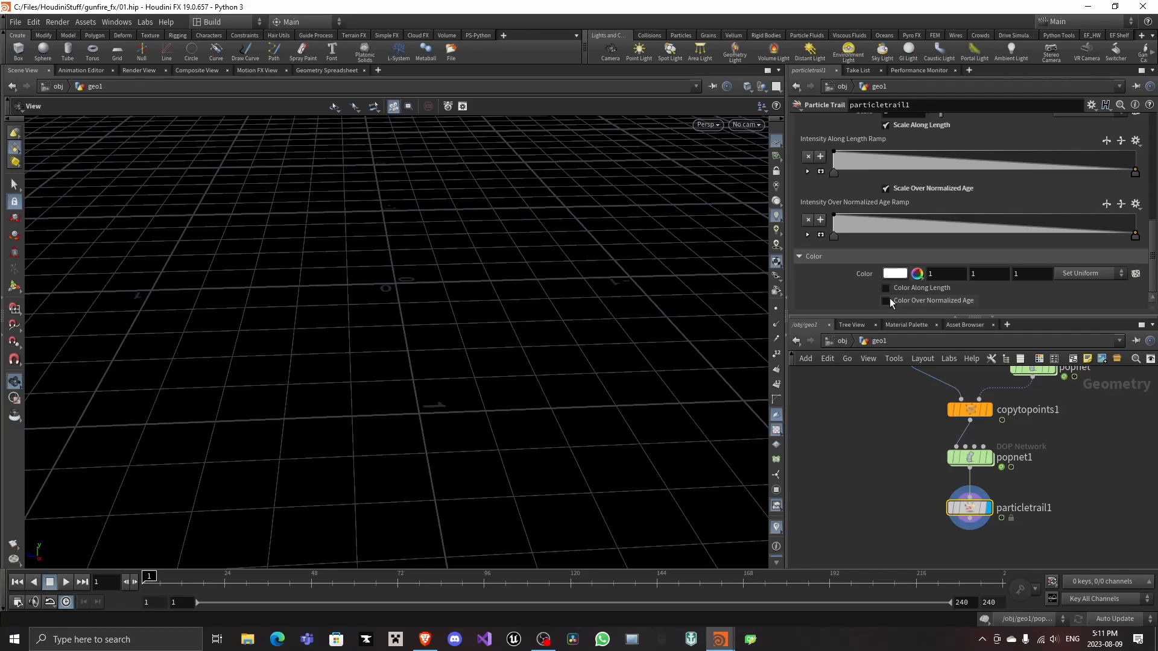
{"action": "scroll", "coordinate": [863, 208], "scroll_direction": "up", "scroll_amount": 10}
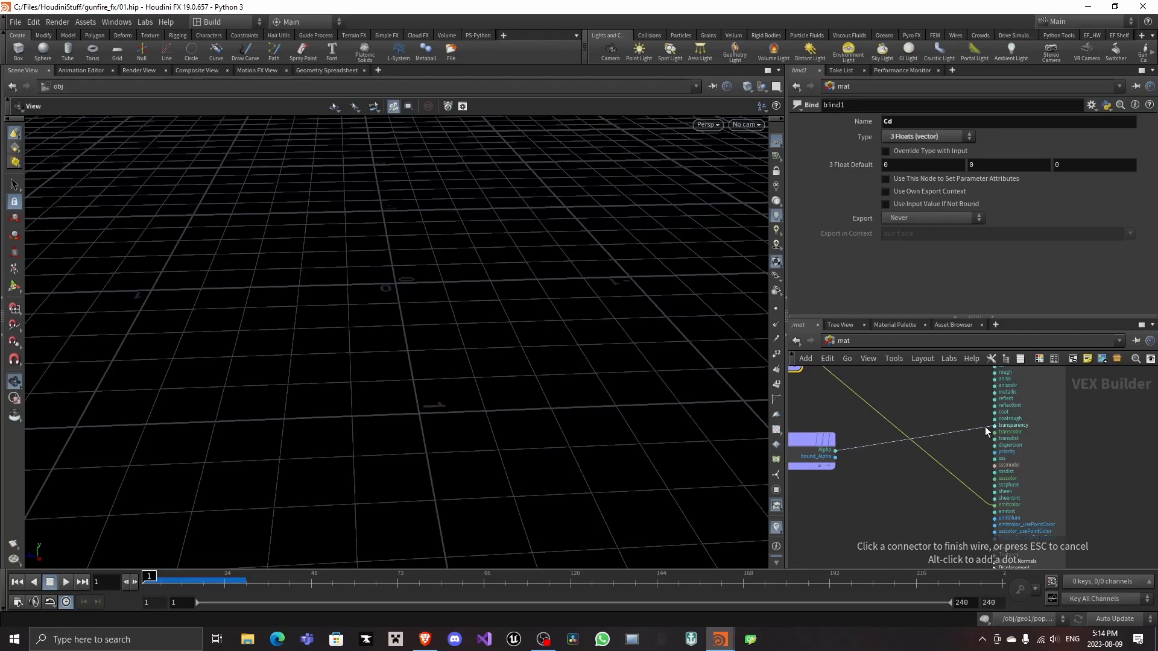
Connect the Alpha bind output to the Principled Shader's transparency input
{"action": "left_click", "coordinate": [986, 426]}
{"action": "scroll", "coordinate": [1065, 513], "scroll_direction": "up", "scroll_amount": 2}
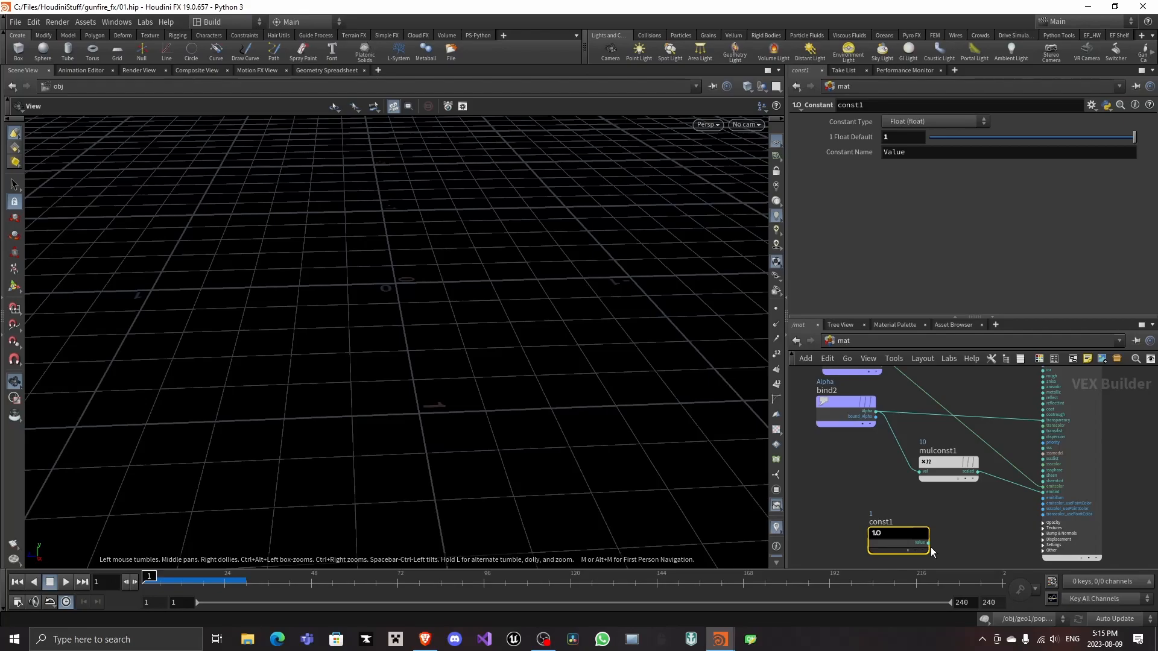
Connect the constant with value 1 to the Principled Shader's emission illumination input and open the shader's opacity settings
{"action": "left_click_drag", "start_coordinate": [929, 543], "coordinate": [1043, 498]}
{"action": "scroll", "coordinate": [1012, 404], "scroll_direction": "down", "scroll_amount": 3}
{"action": "middle_click_drag", "start_coordinate": [1013, 404], "coordinate": [1015, 437]}
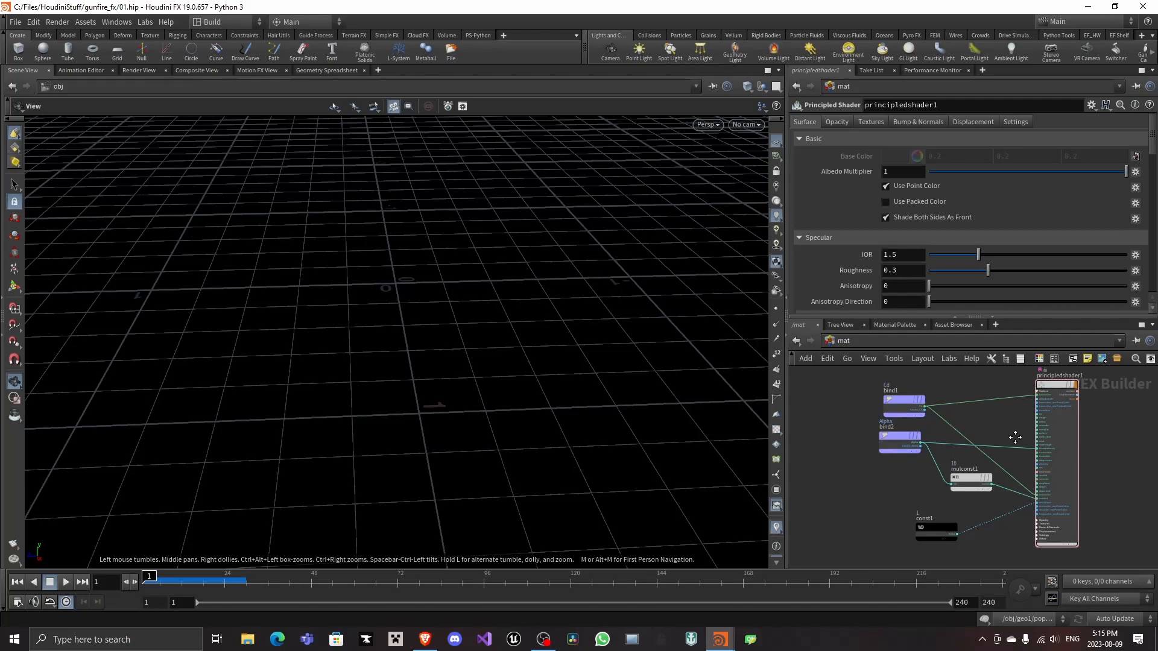
{"action": "left_click", "coordinate": [838, 121]}
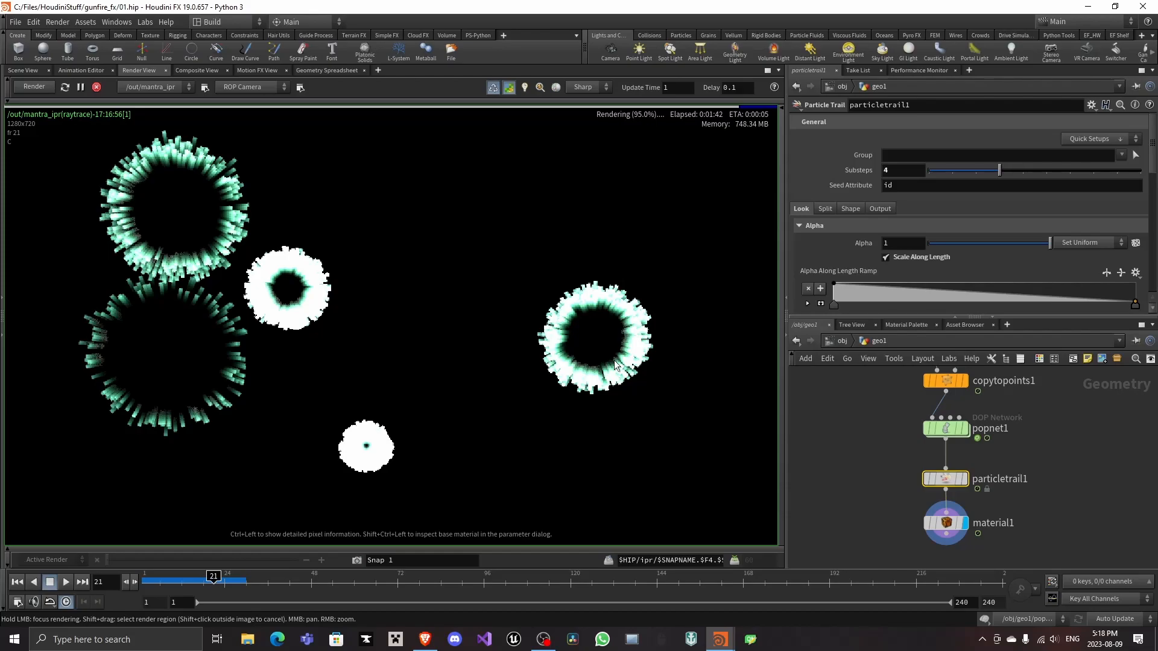
Lower the starting values of the Particle Trail's intensity ramps along length and over normalized age
{"action": "scroll", "coordinate": [954, 228], "scroll_direction": "down", "scroll_amount": 4}
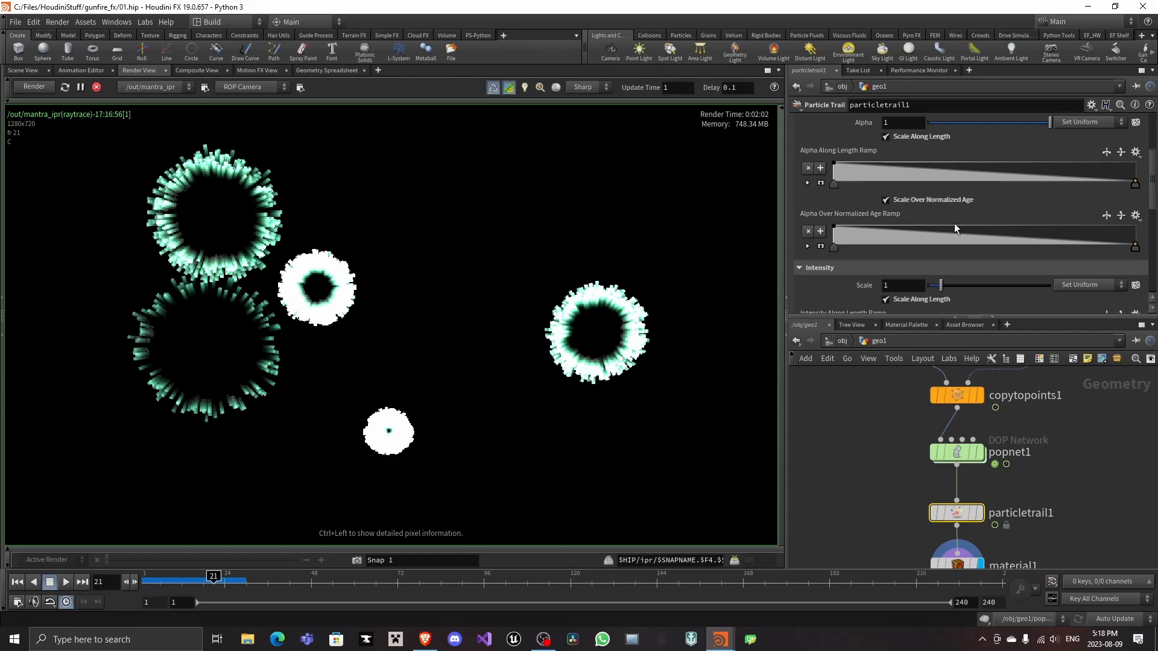
{"action": "scroll", "coordinate": [954, 223], "scroll_direction": "down", "scroll_amount": 4}
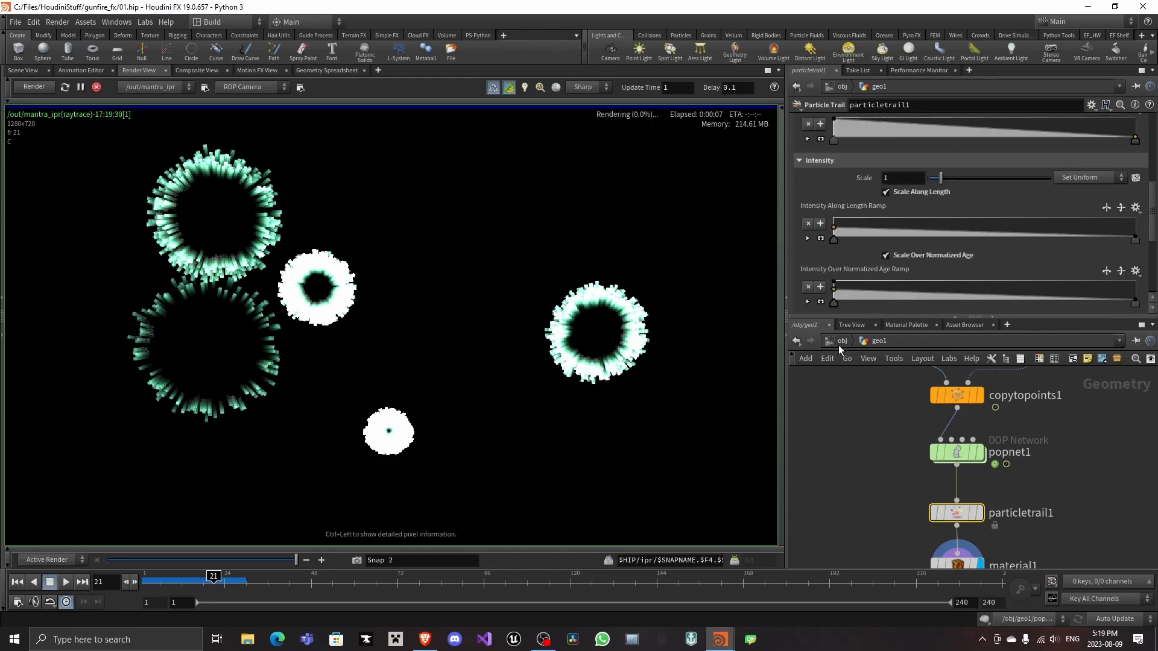